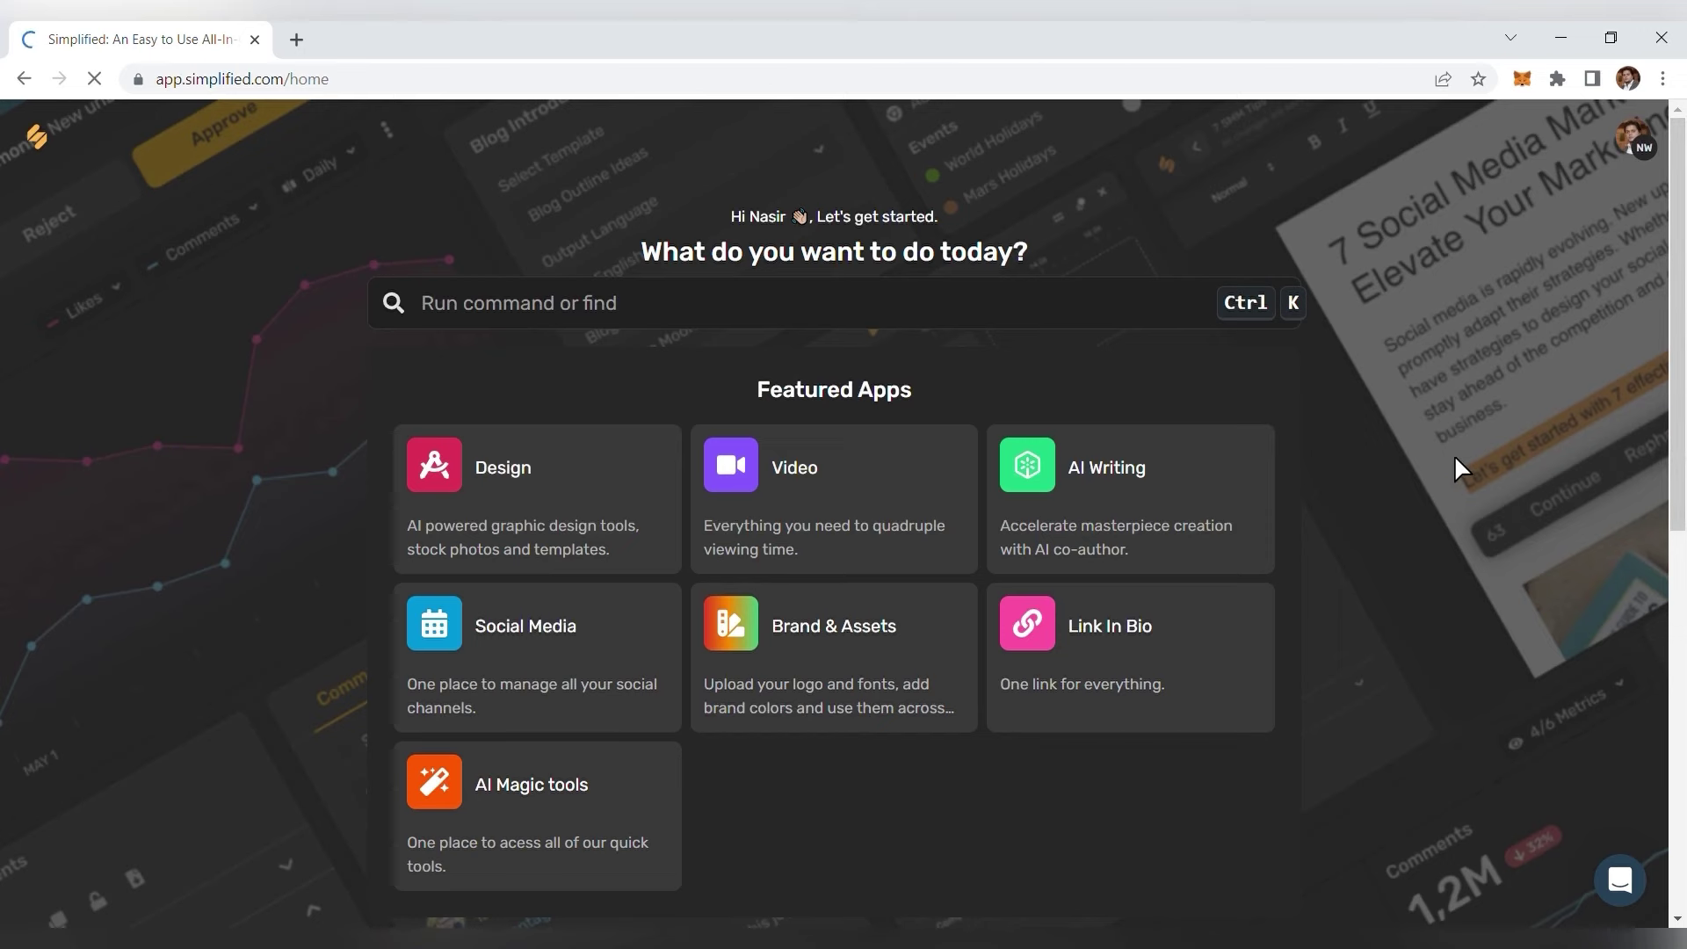
- Open the Design app from the home page and go to its template library
scroll(1455, 467, "down", 8)
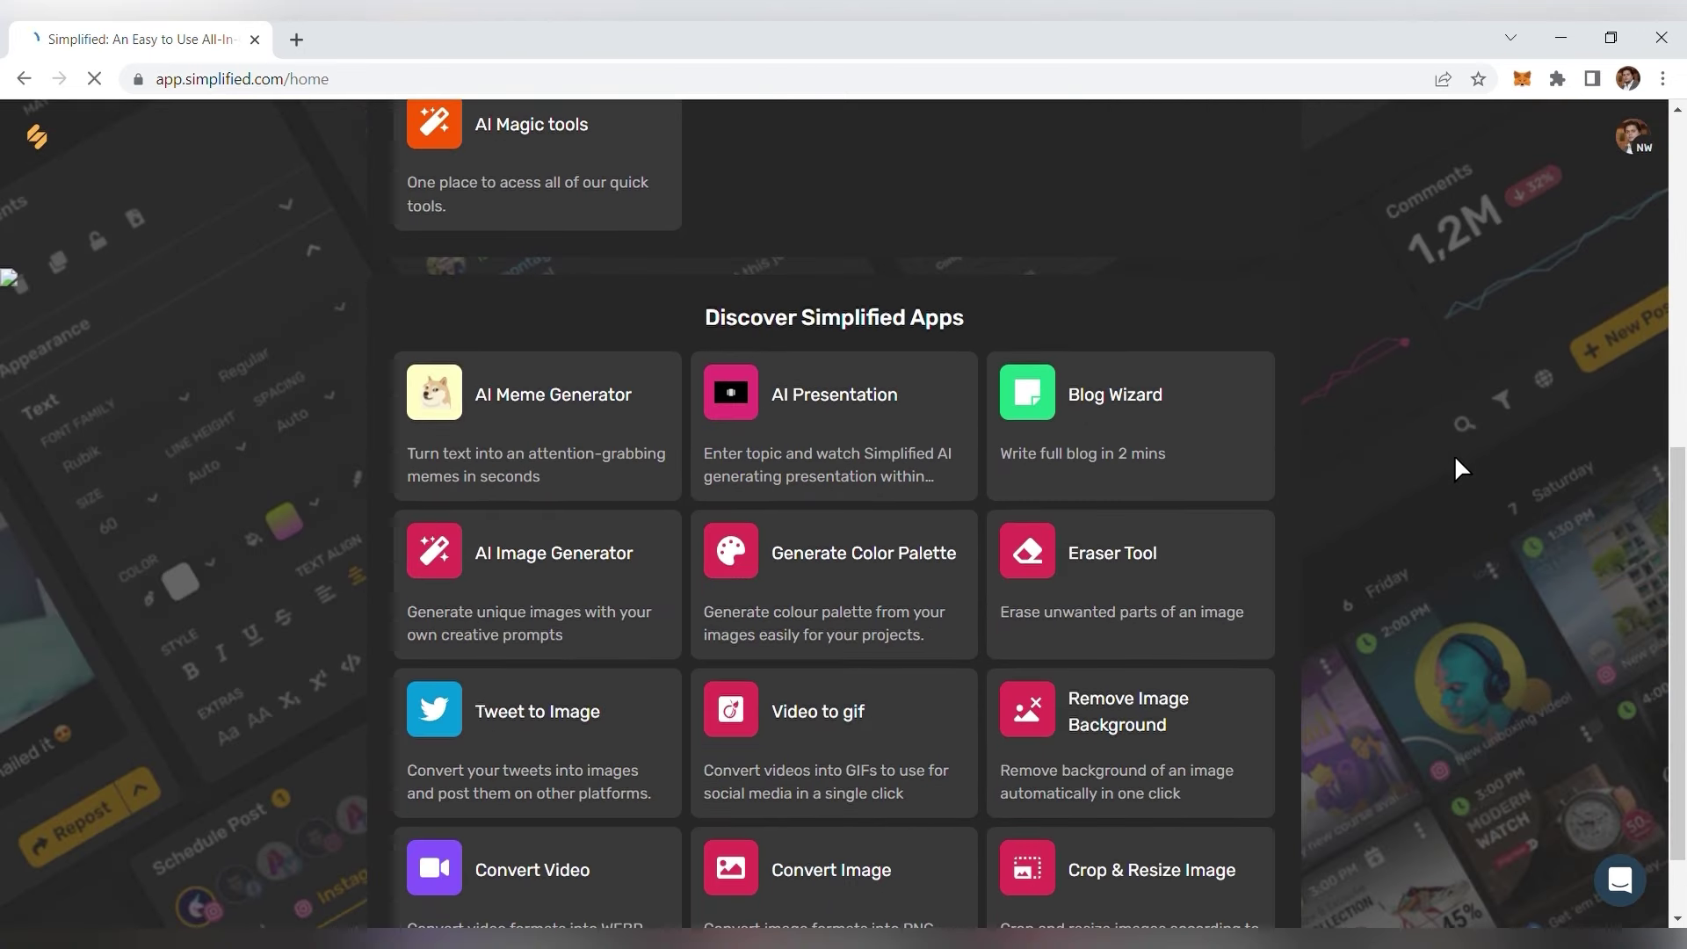
scroll(1456, 457, "down", 1)
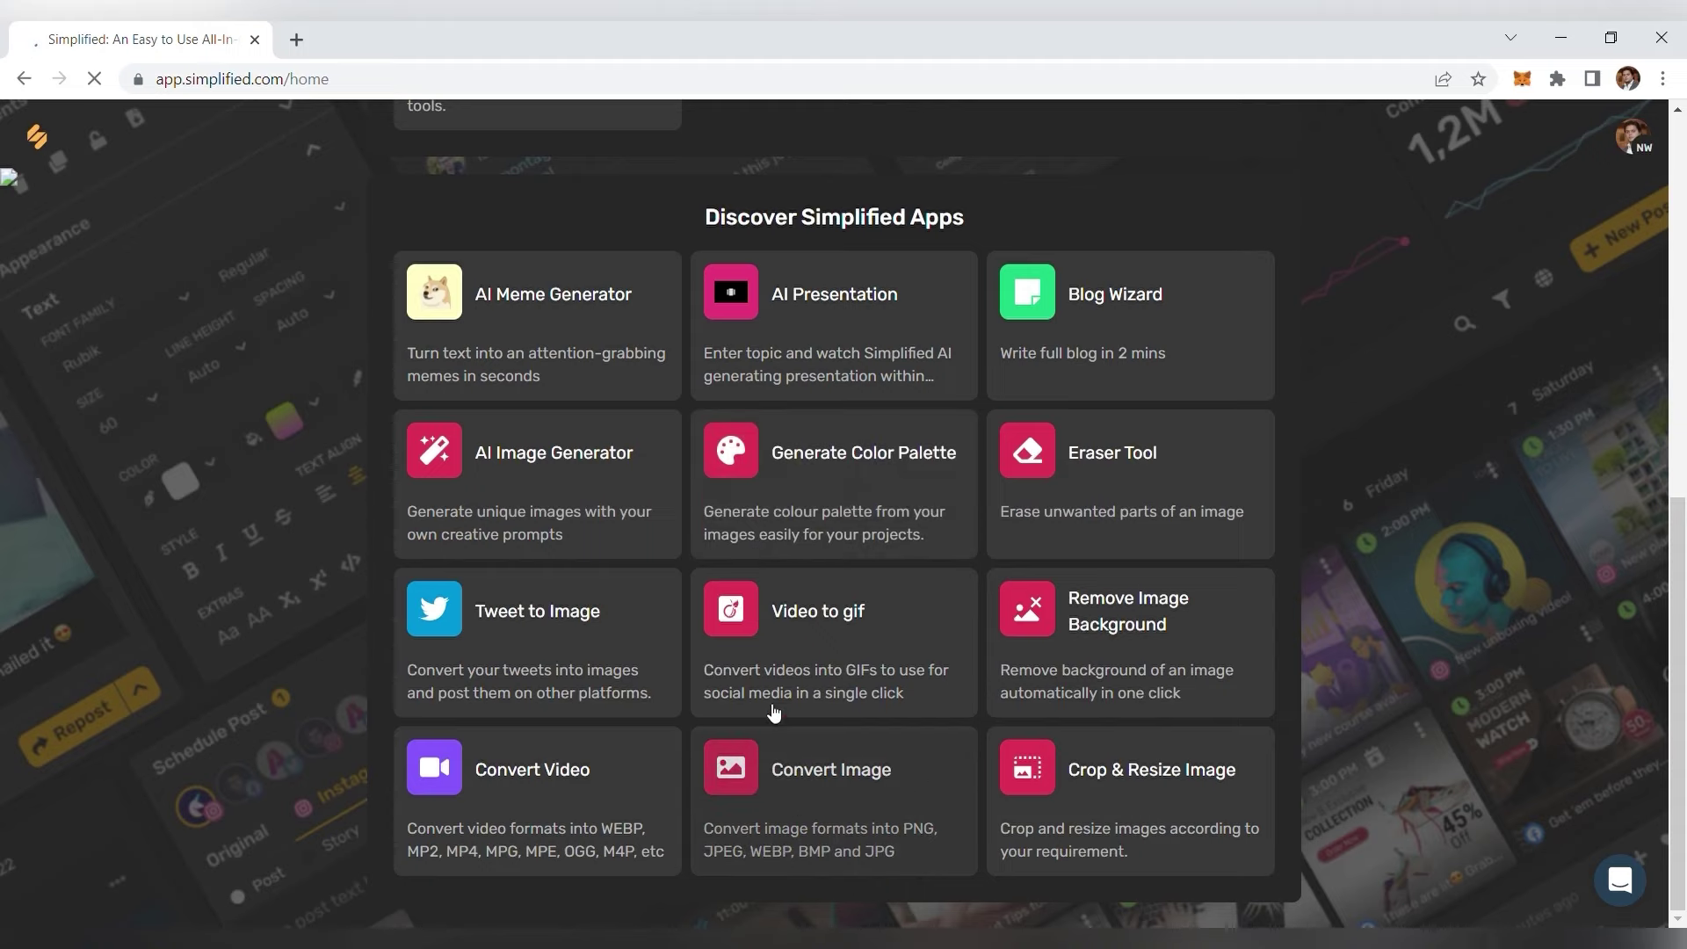
scroll(308, 362, "up", 8)
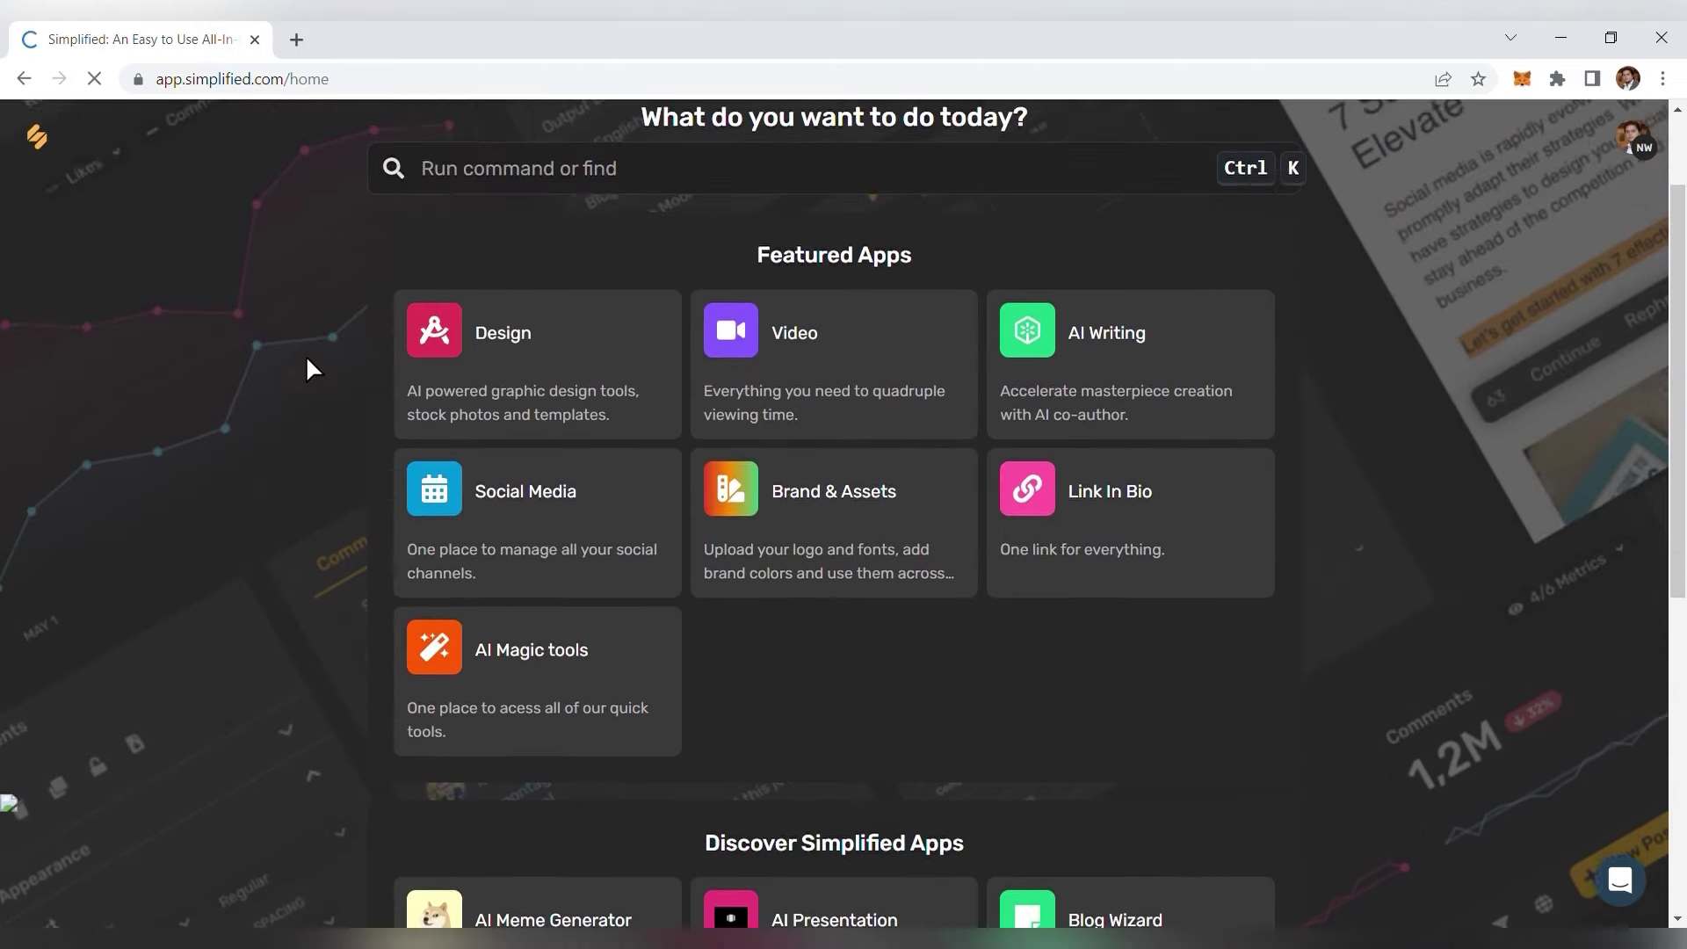
scroll(307, 360, "up", 2)
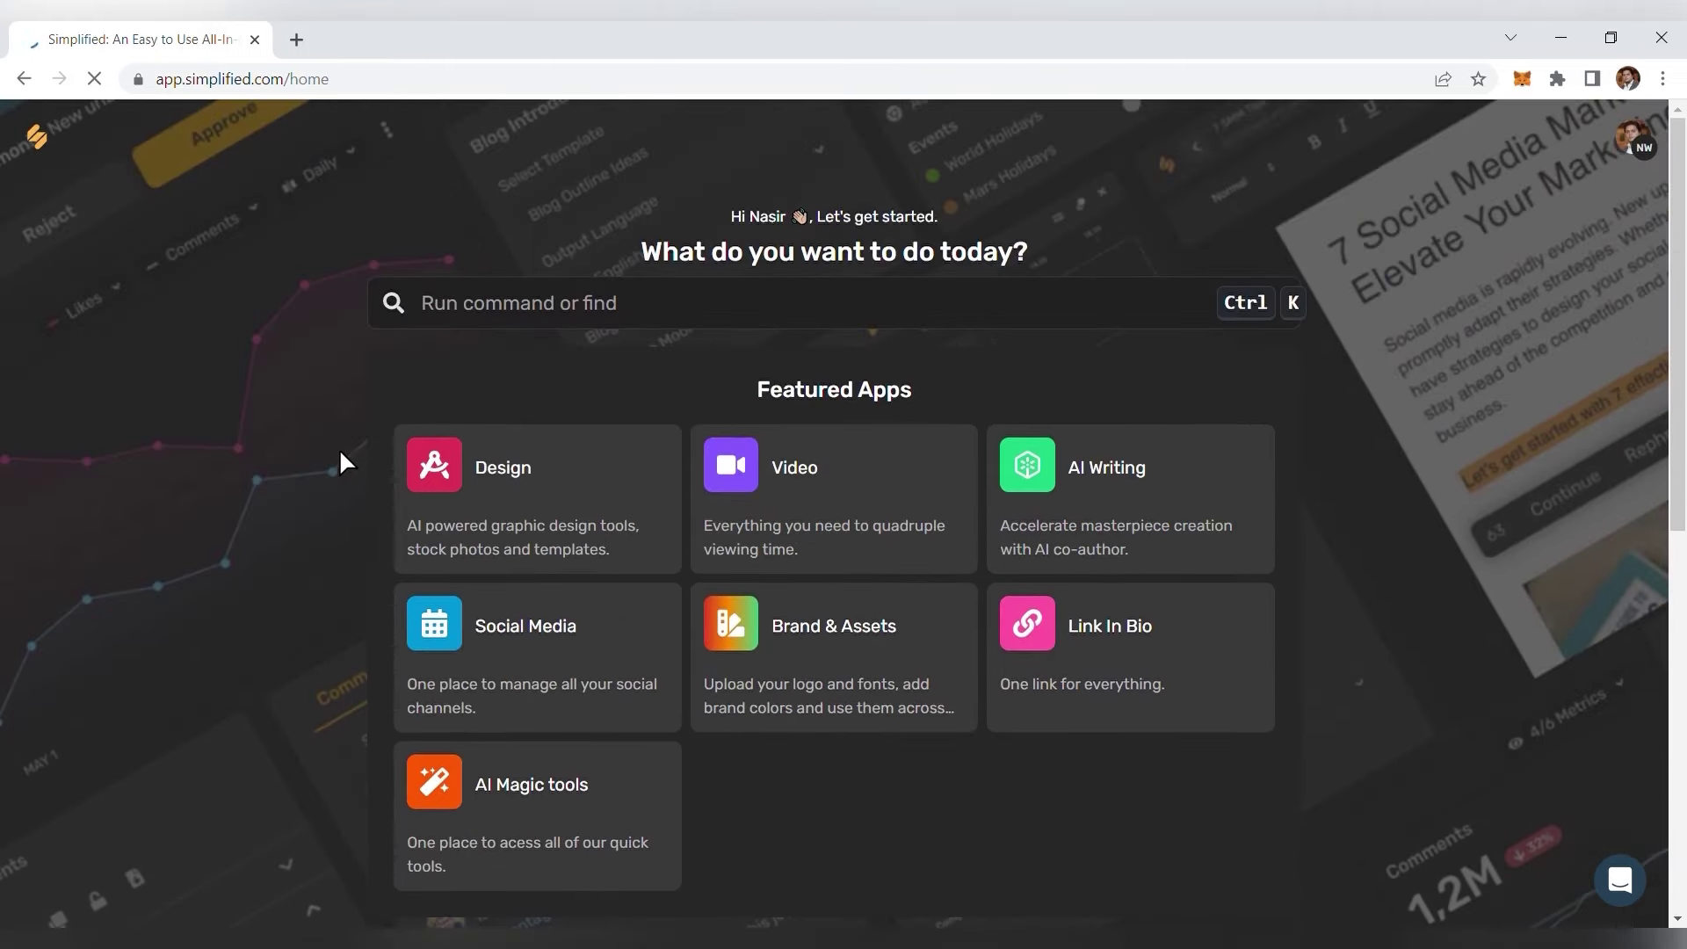
left_click(524, 508)
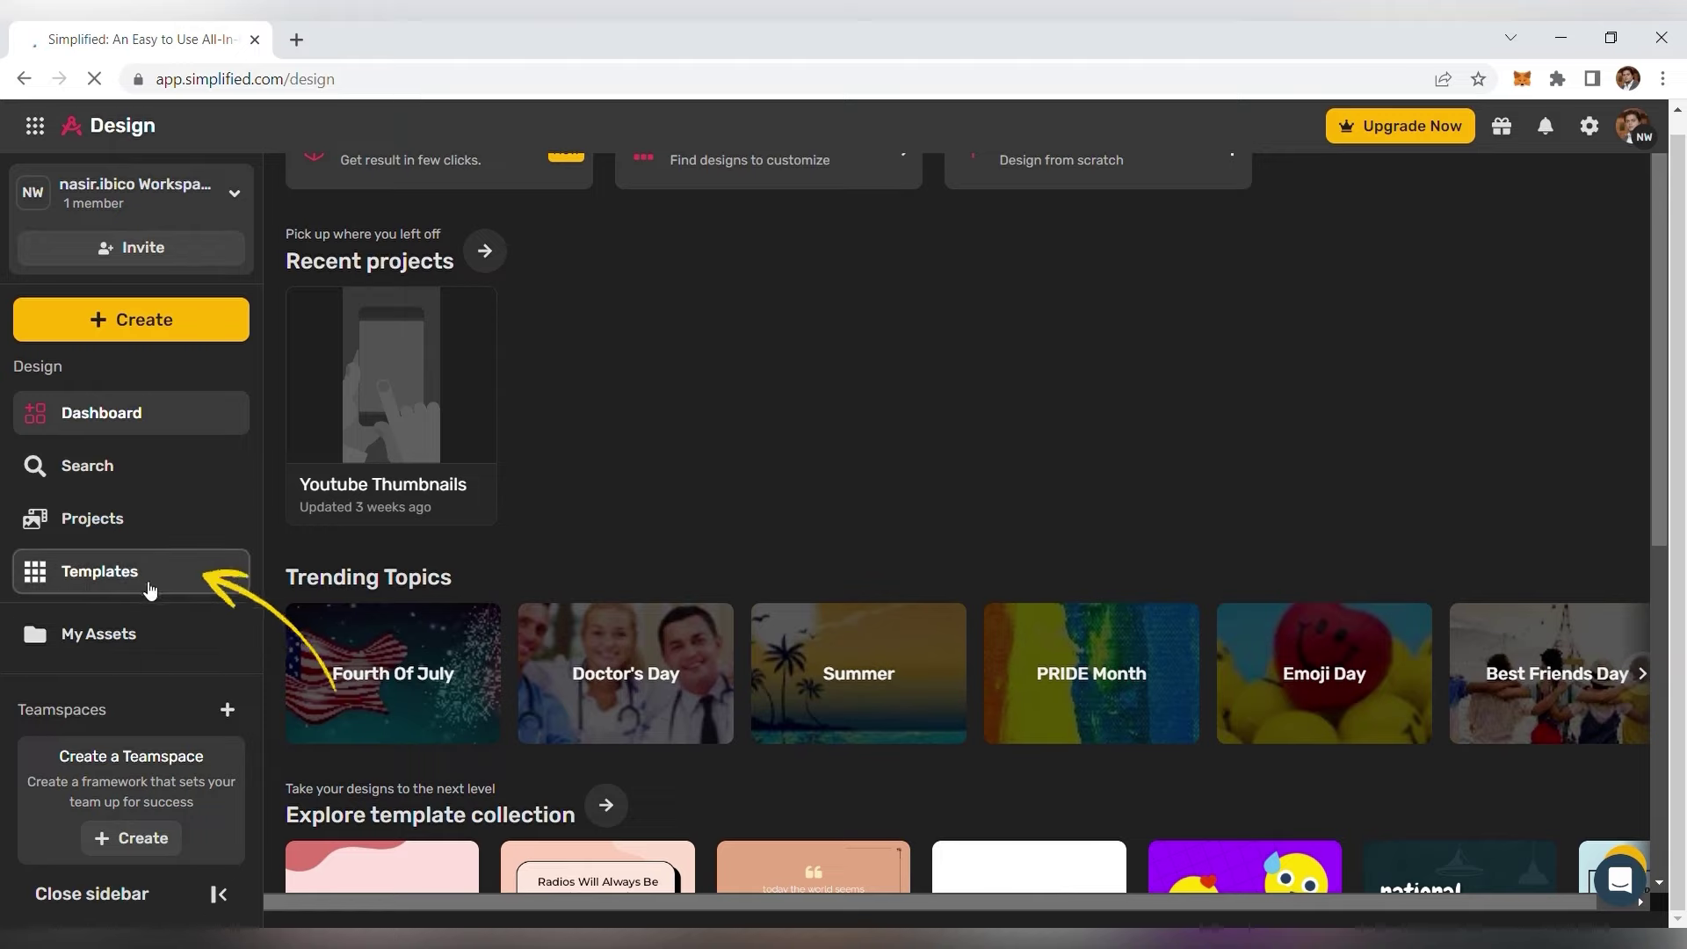
left_click(158, 586)
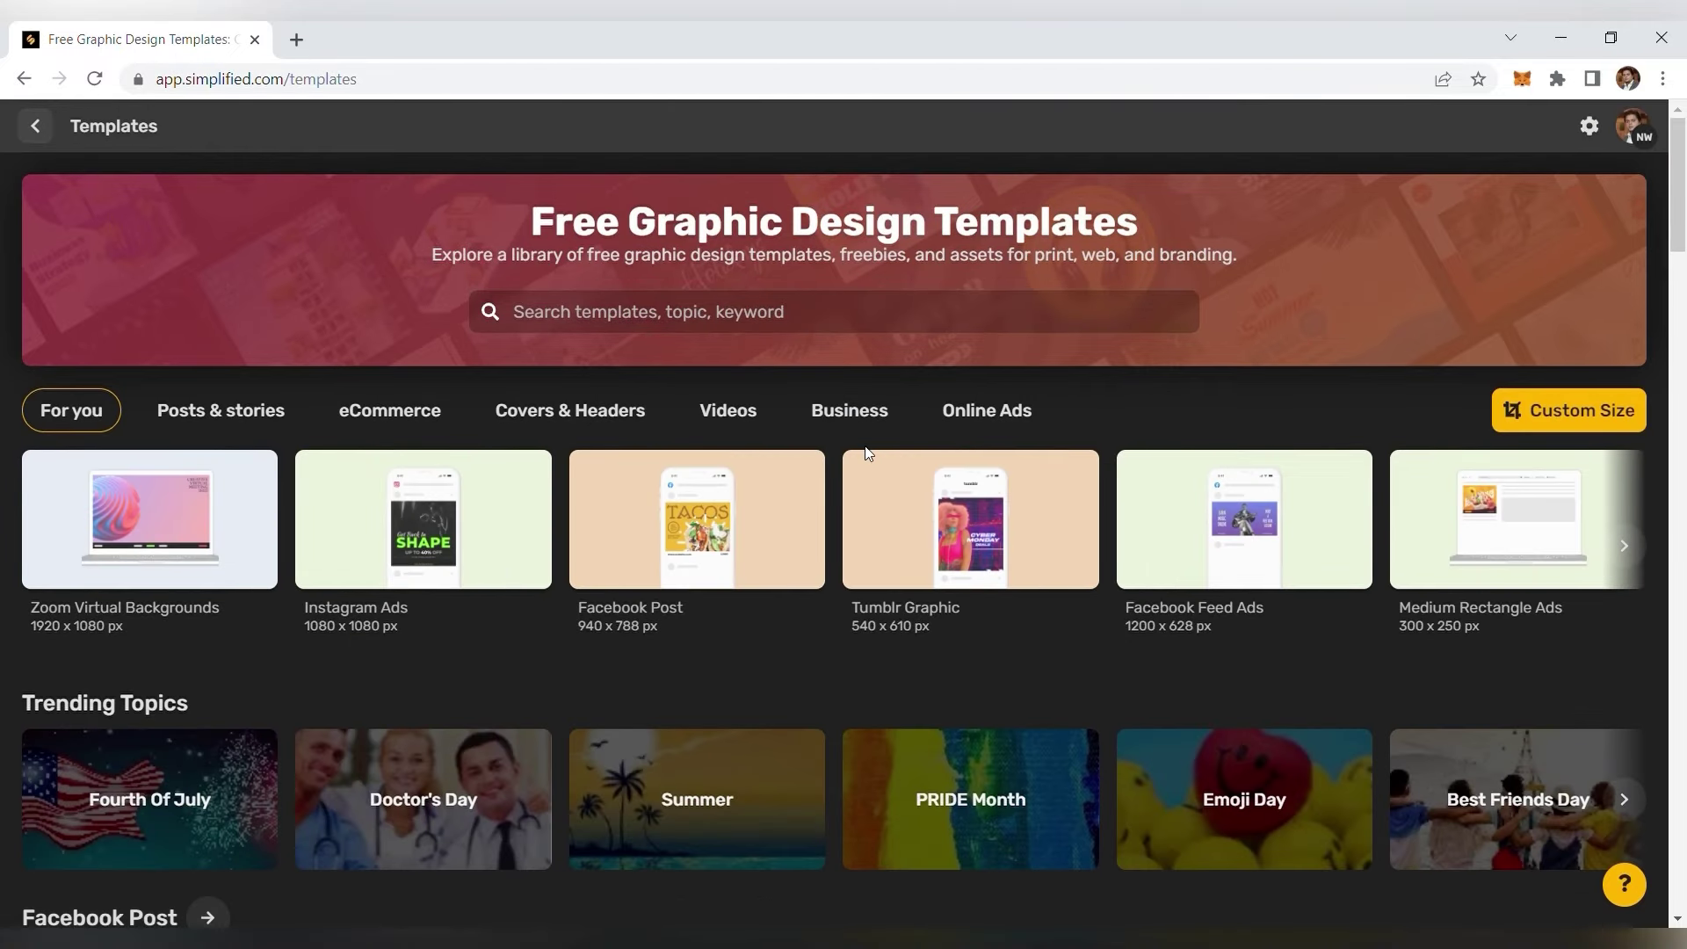
- Find the Youtube Thumbnails section in the template library and open its full collection
scroll(869, 453, "down", 4)
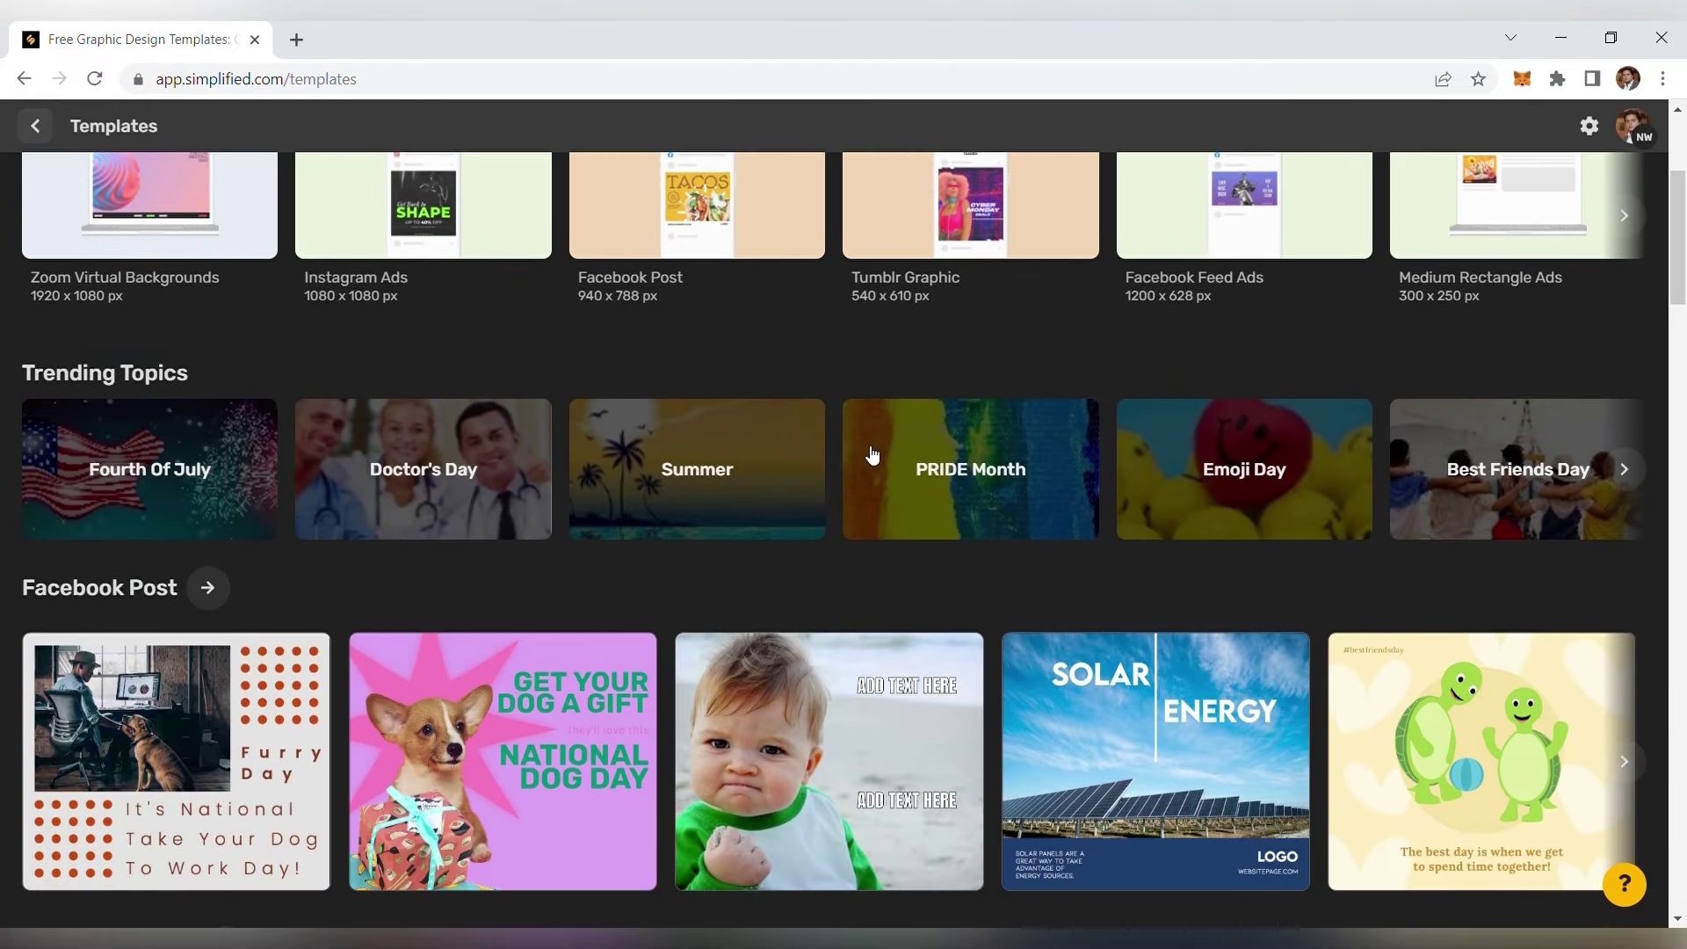
scroll(872, 454, "down", 10)
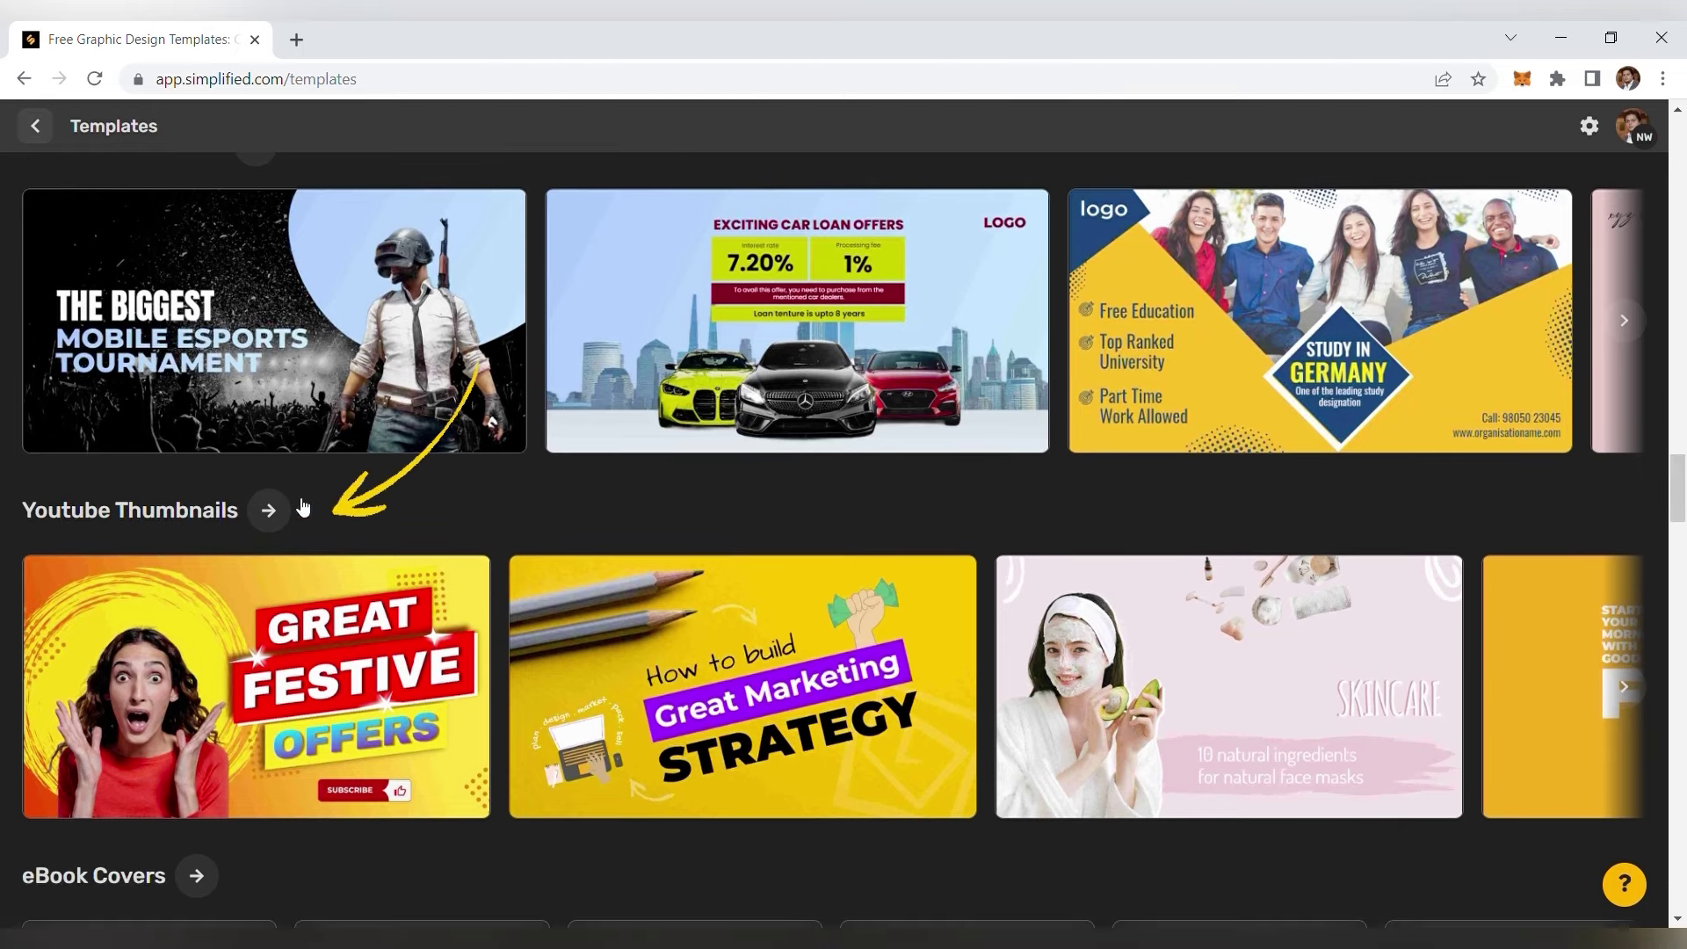
left_click(271, 513)
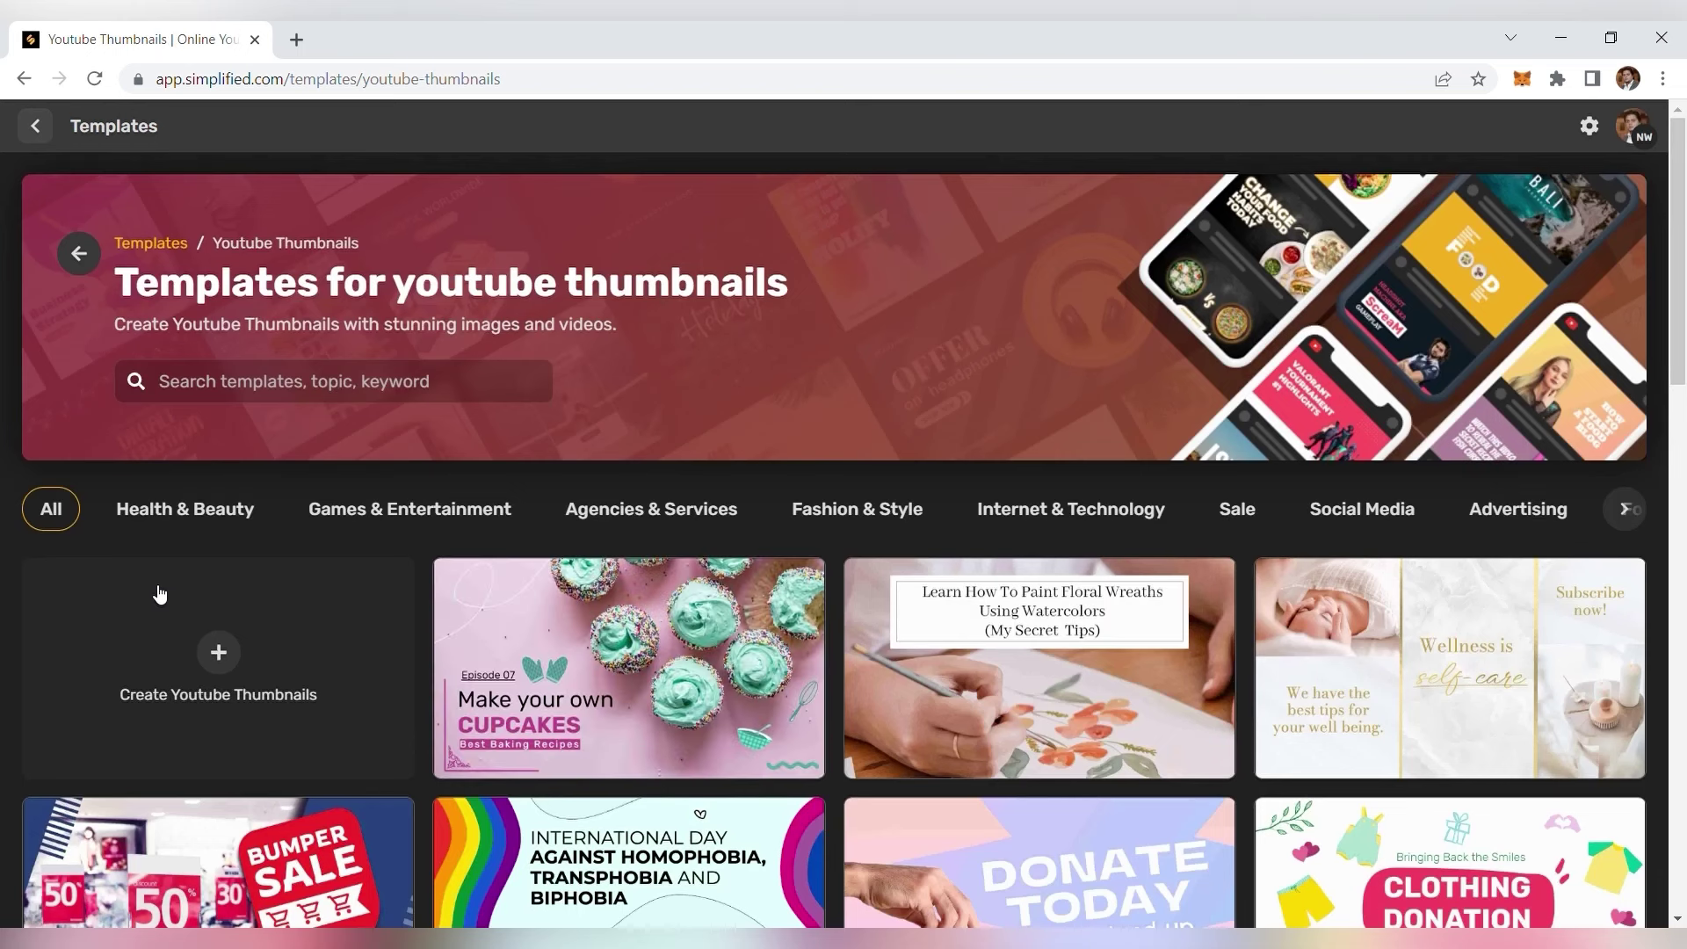
- Look through the YouTube thumbnail templates and the full range of available template categories
scroll(457, 560, "down", 15)
scroll(1582, 536, "up", 6)
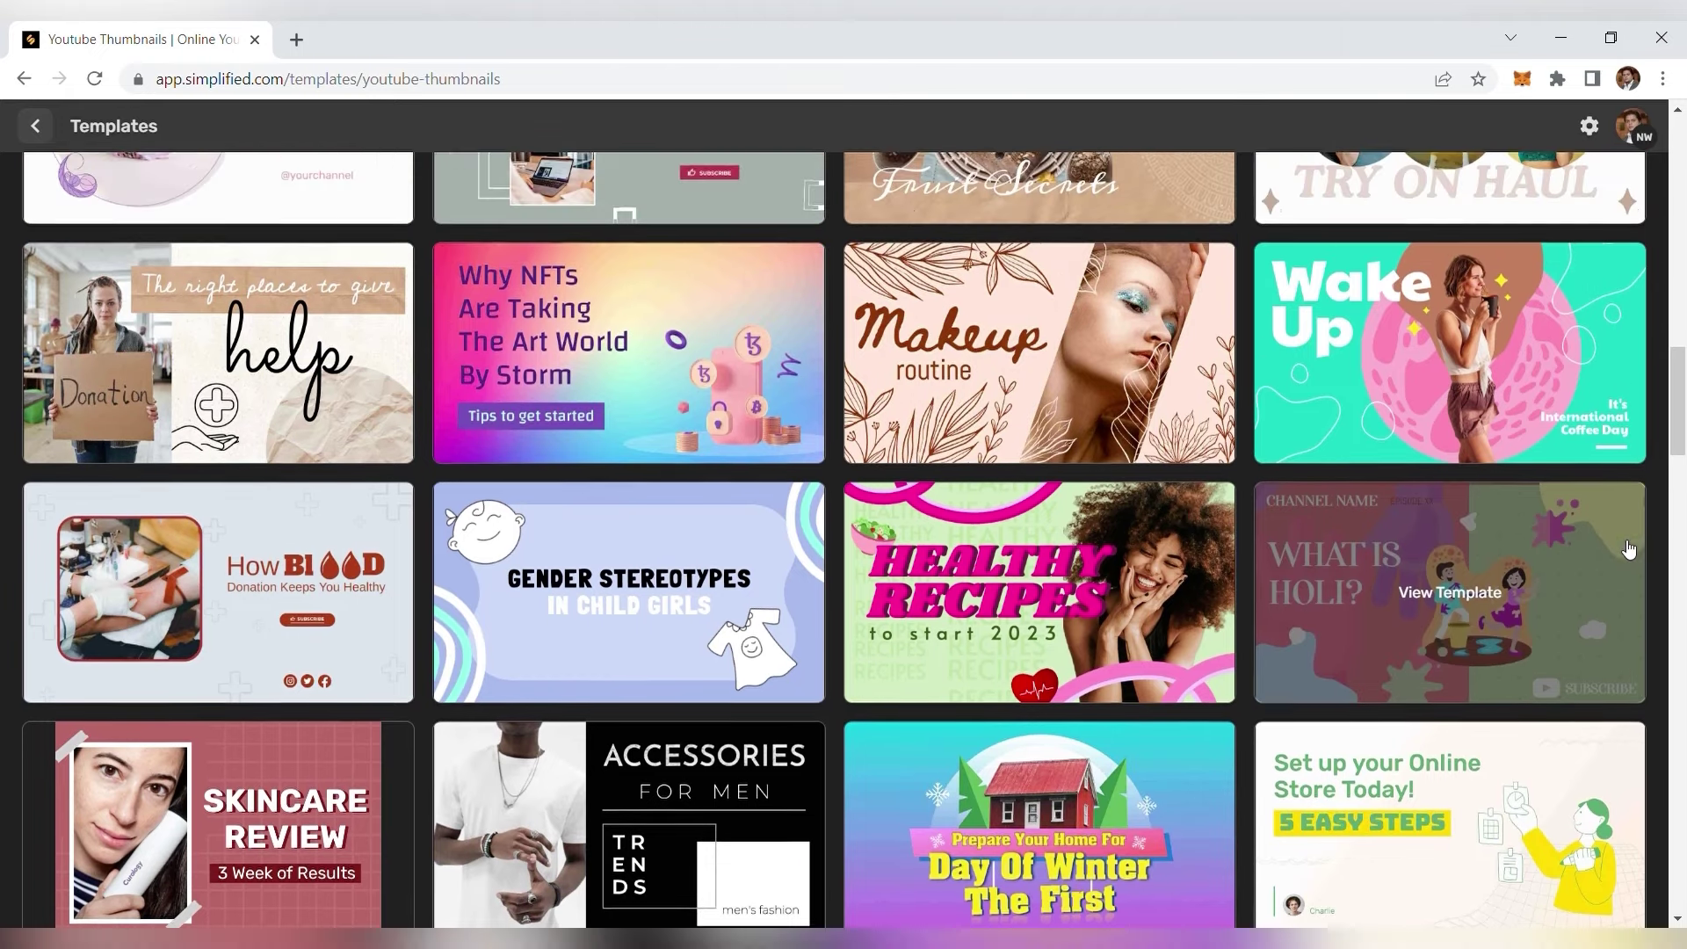
scroll(1629, 549, "up", 10)
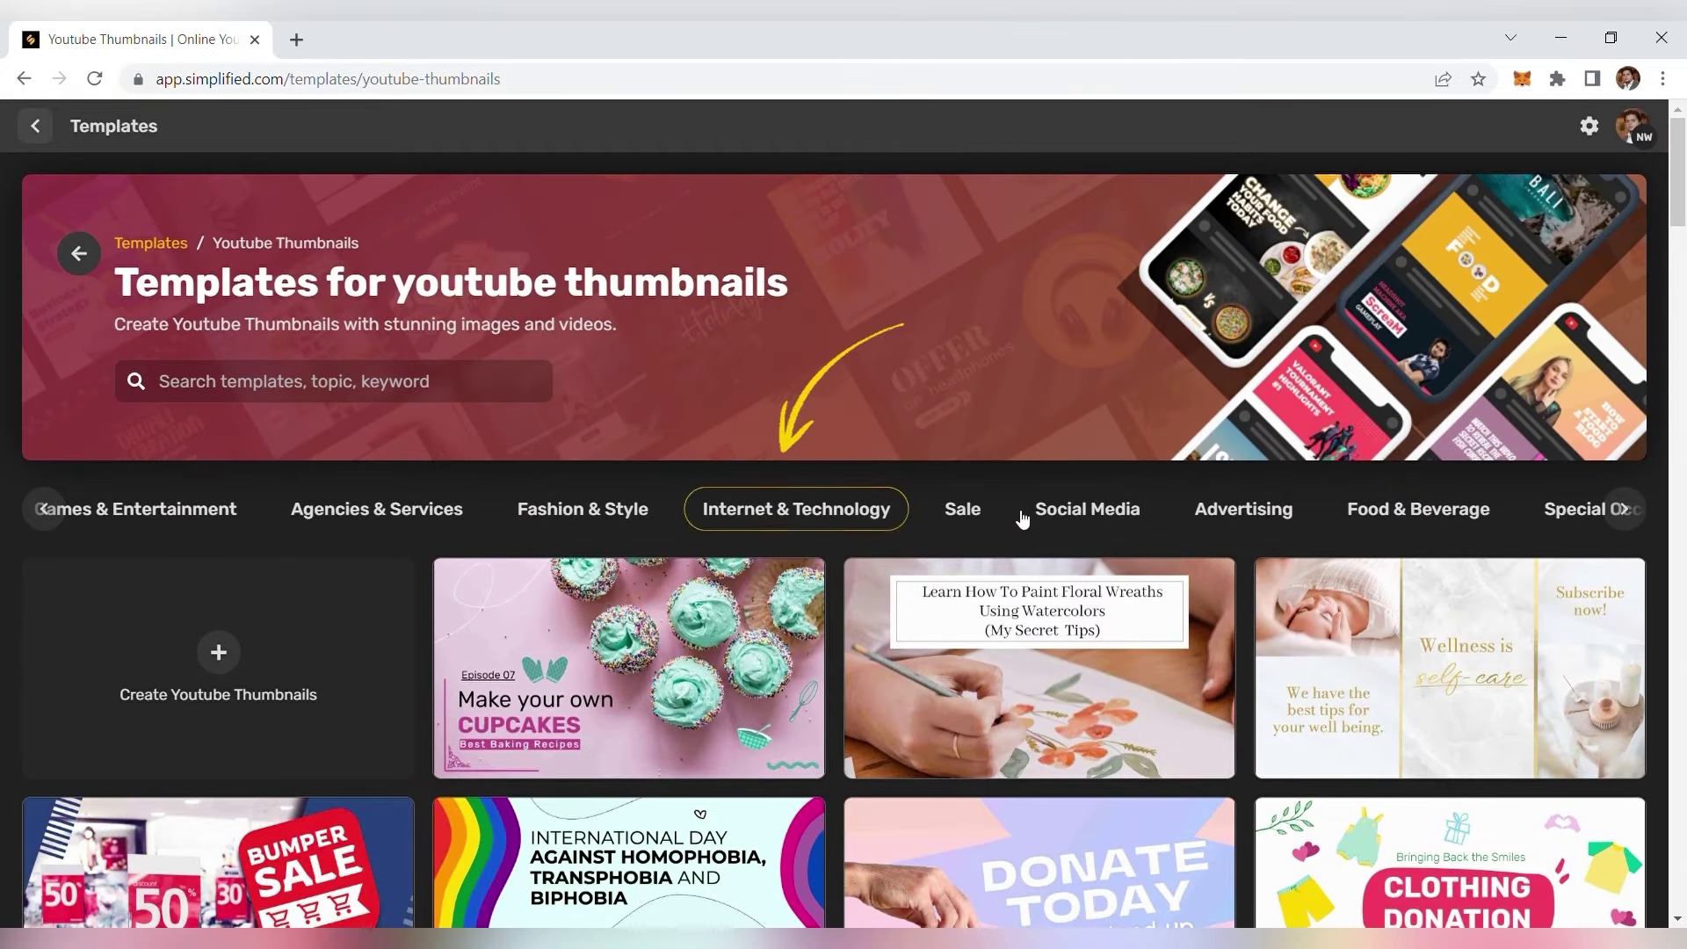
left_click(1625, 518)
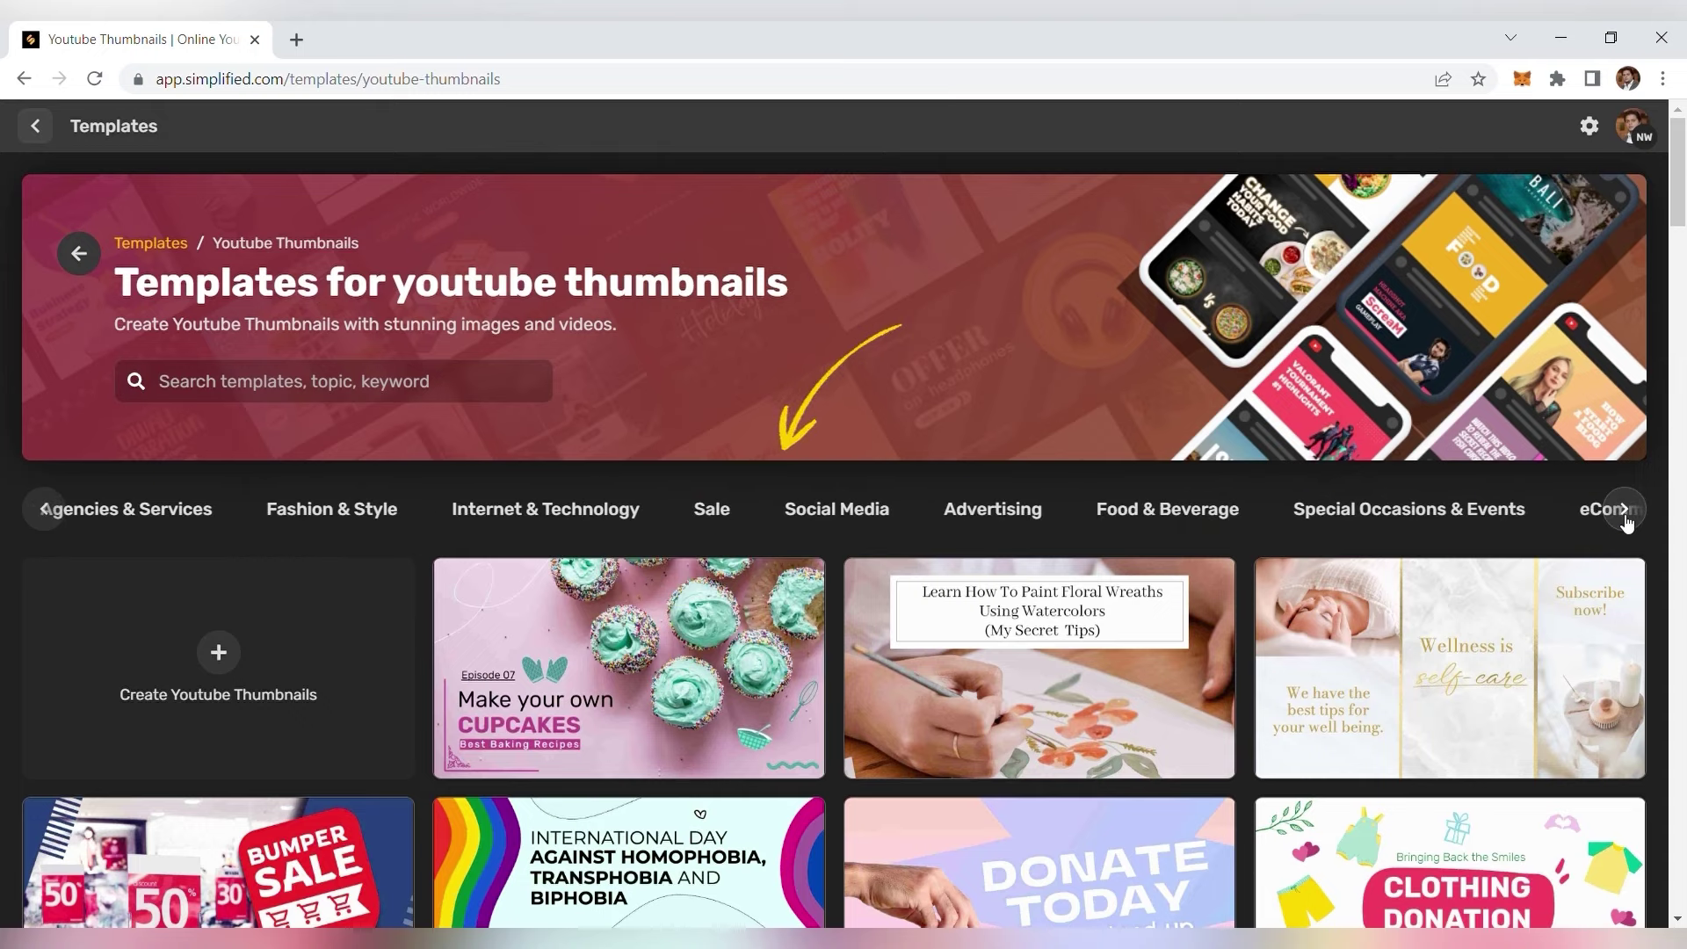
left_click(1625, 513)
left_click(1625, 513)
left_click(1625, 513)
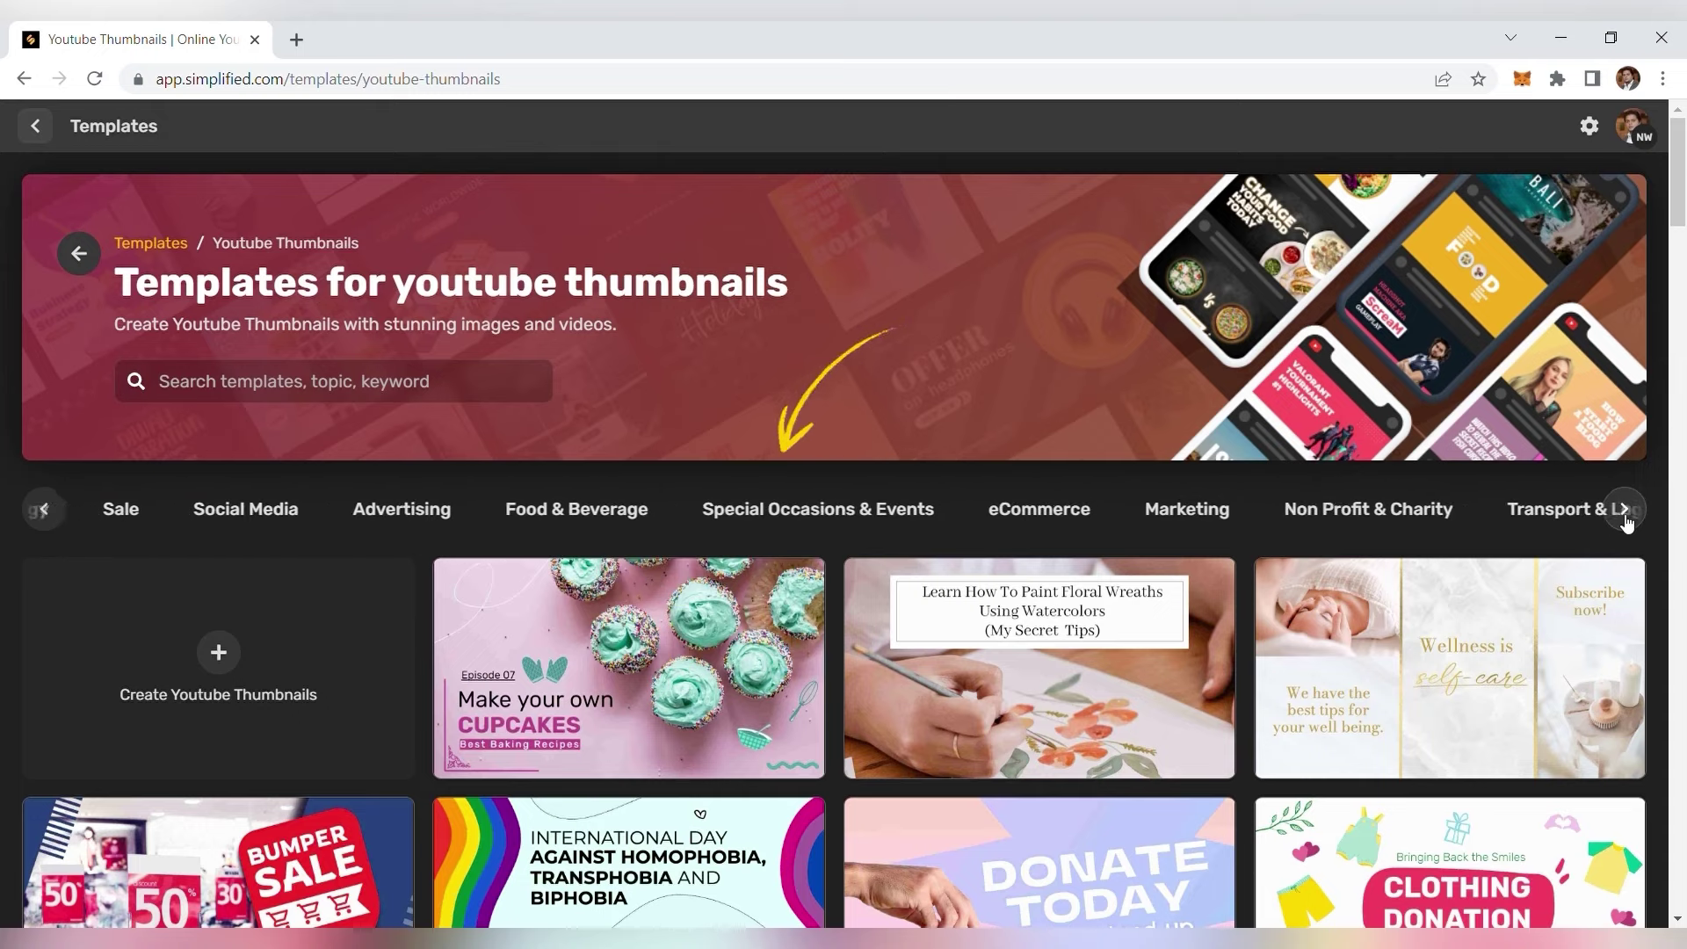
left_click(1625, 513)
left_click(1625, 513)
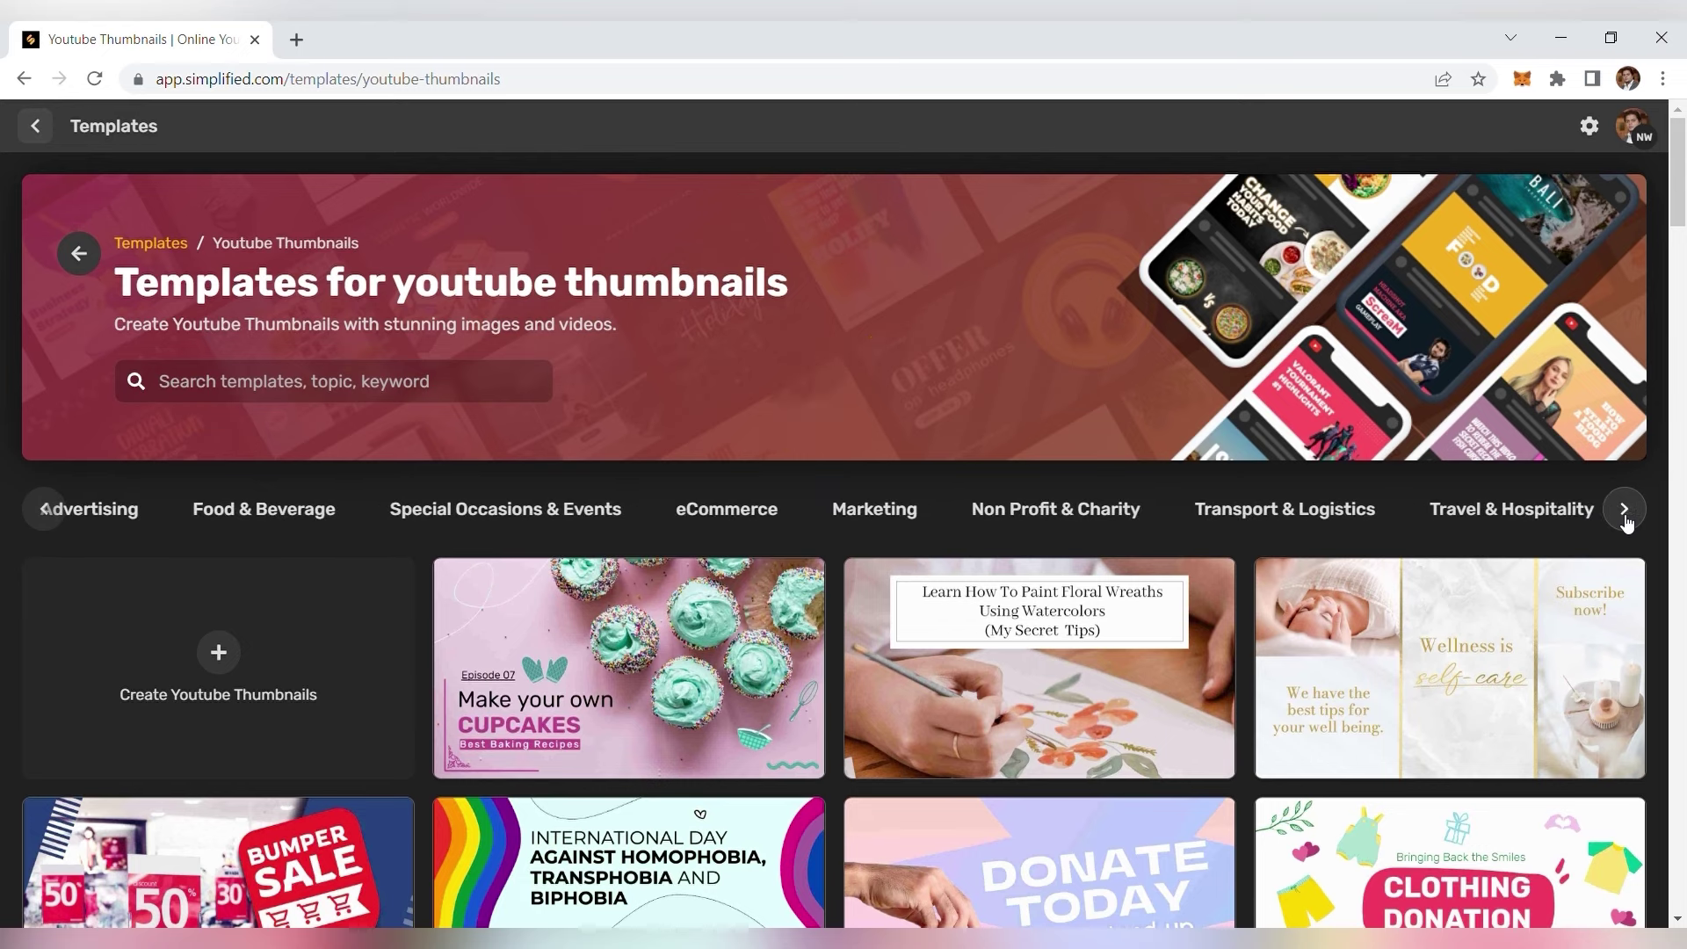
left_click(1625, 514)
left_click(1625, 513)
left_click(1625, 513)
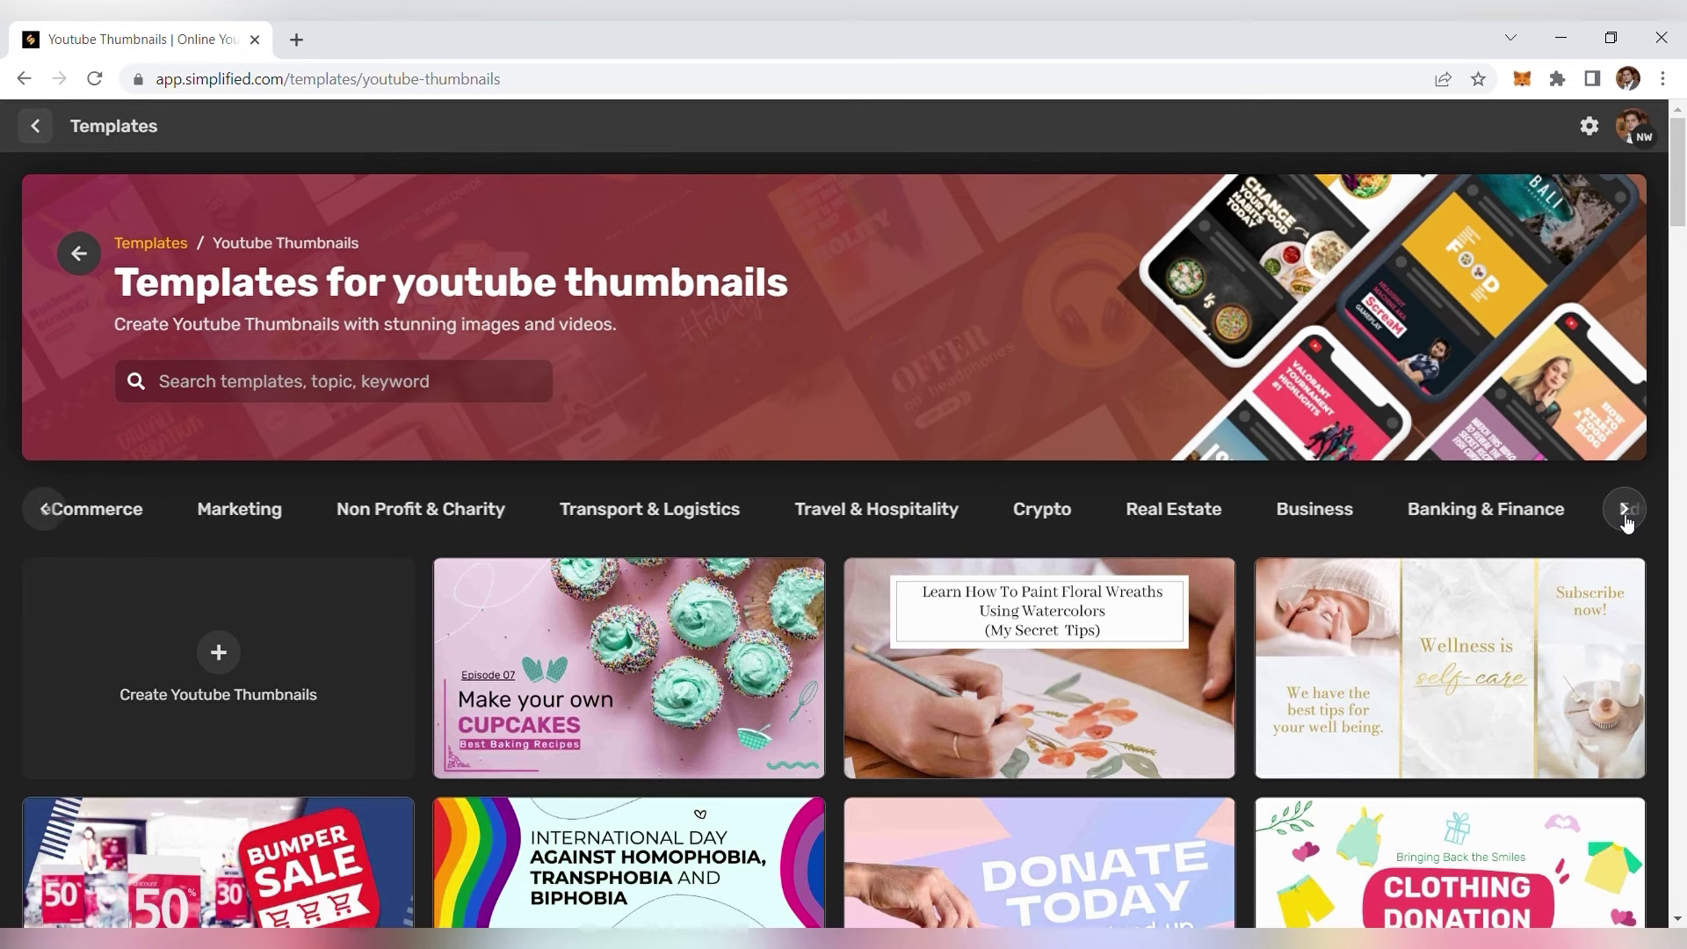
left_click(1625, 514)
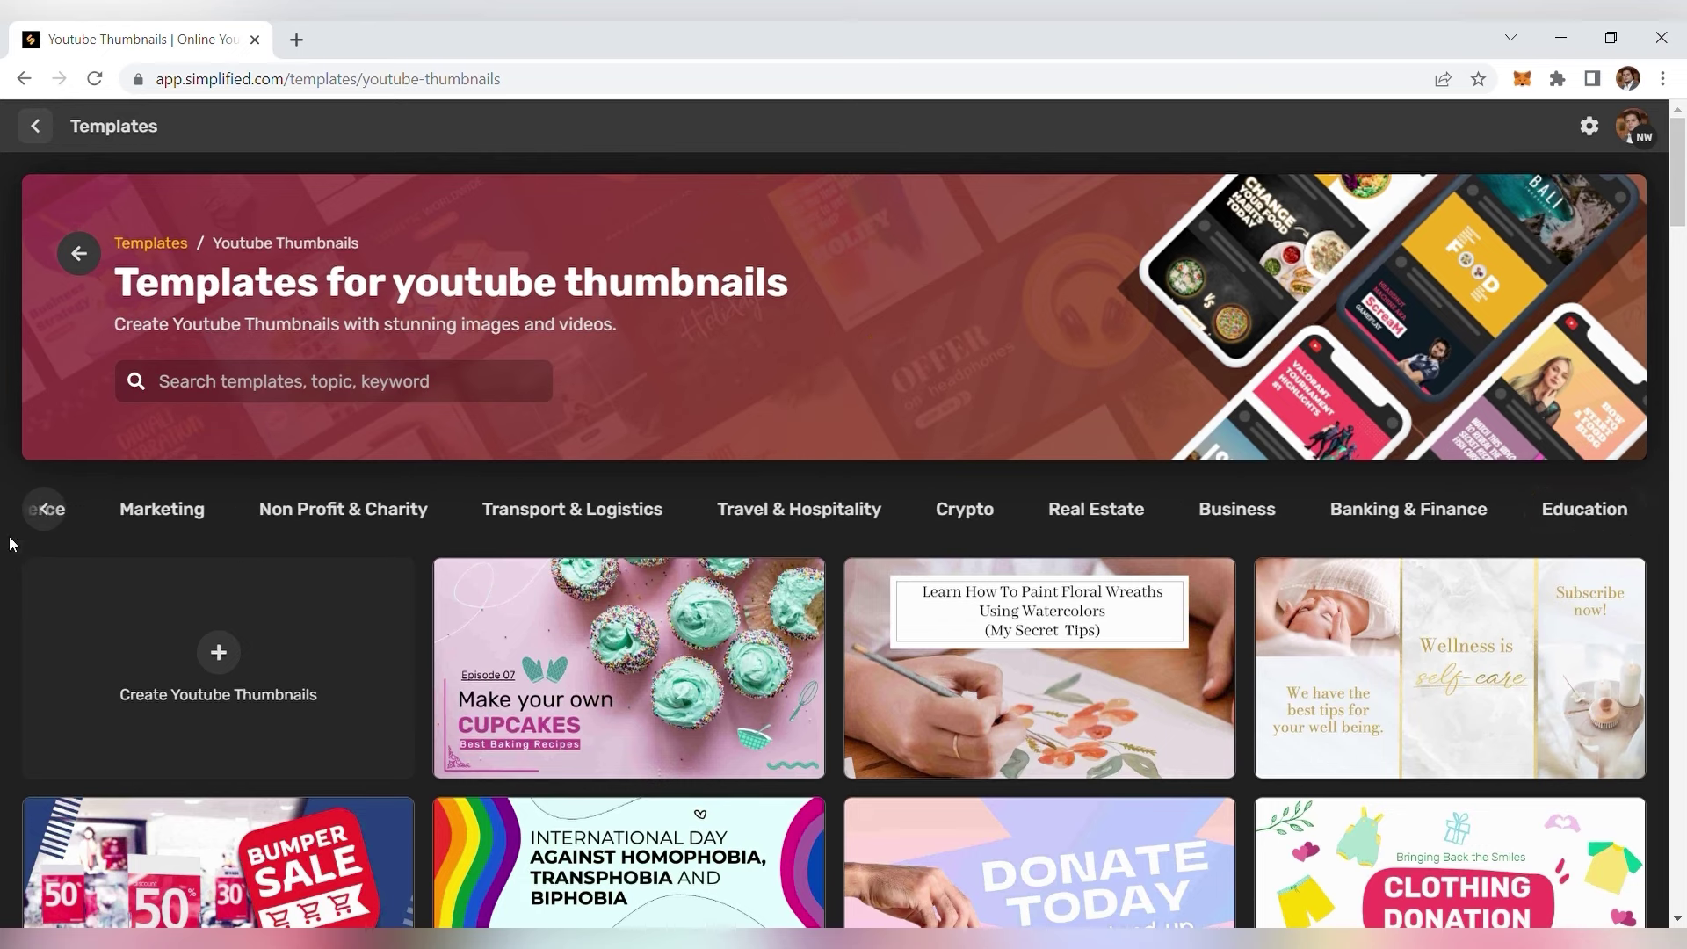
- Filter the YouTube thumbnail templates to the Marketing category
left_click(47, 514)
left_click(48, 514)
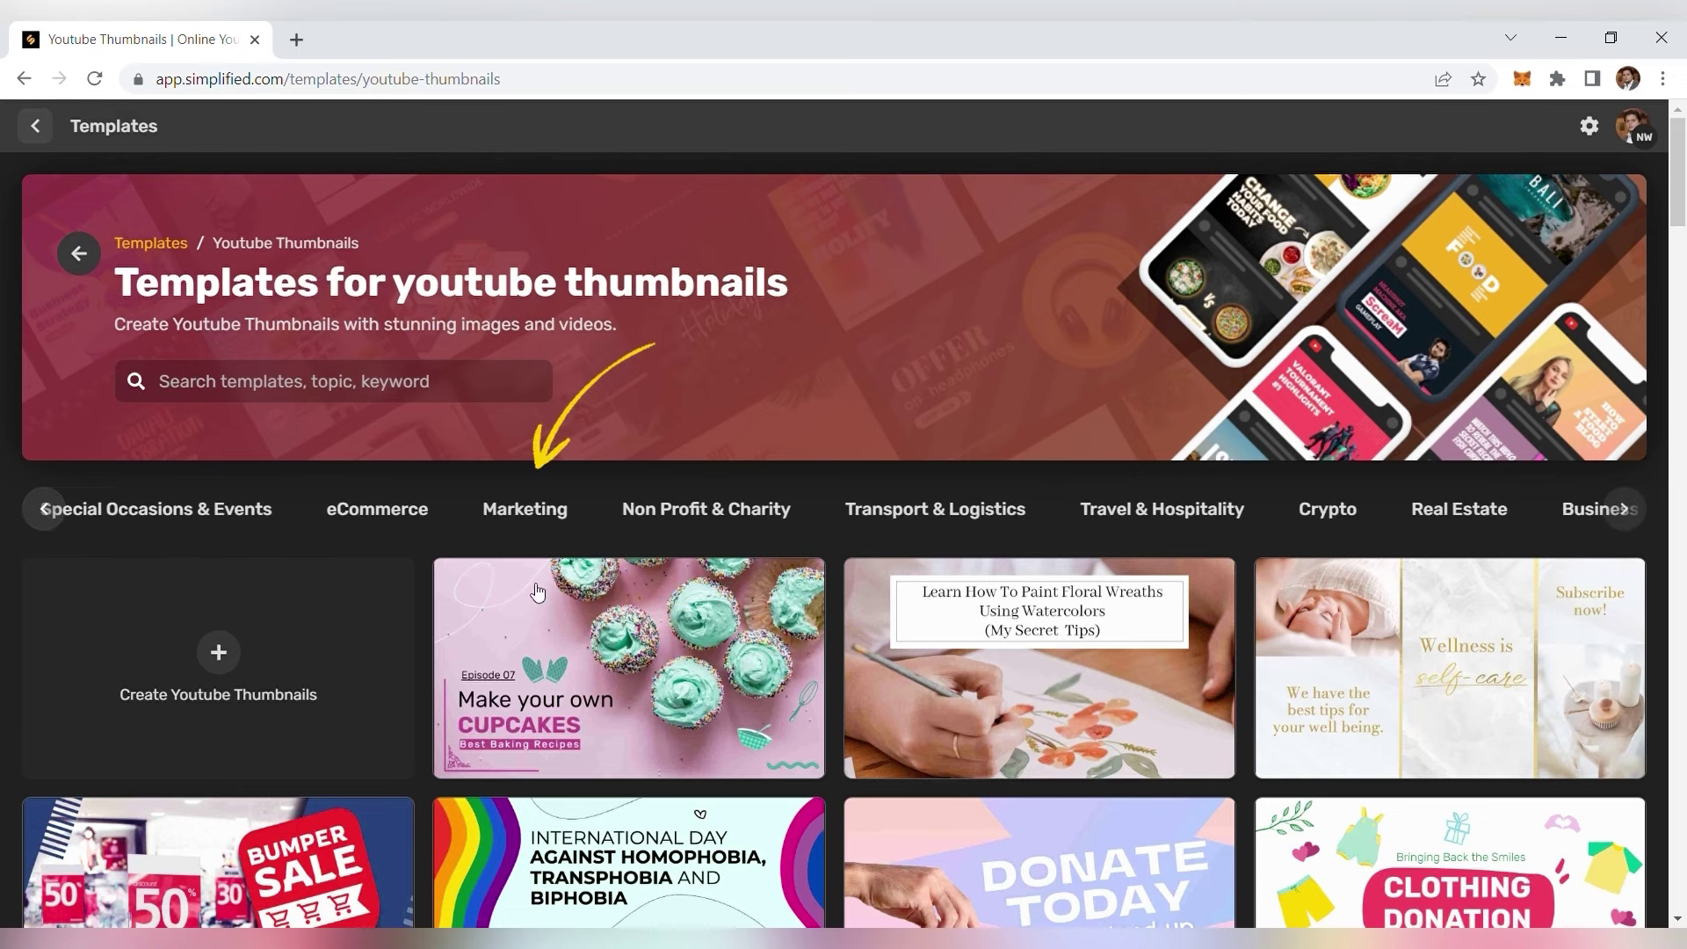
left_click(540, 520)
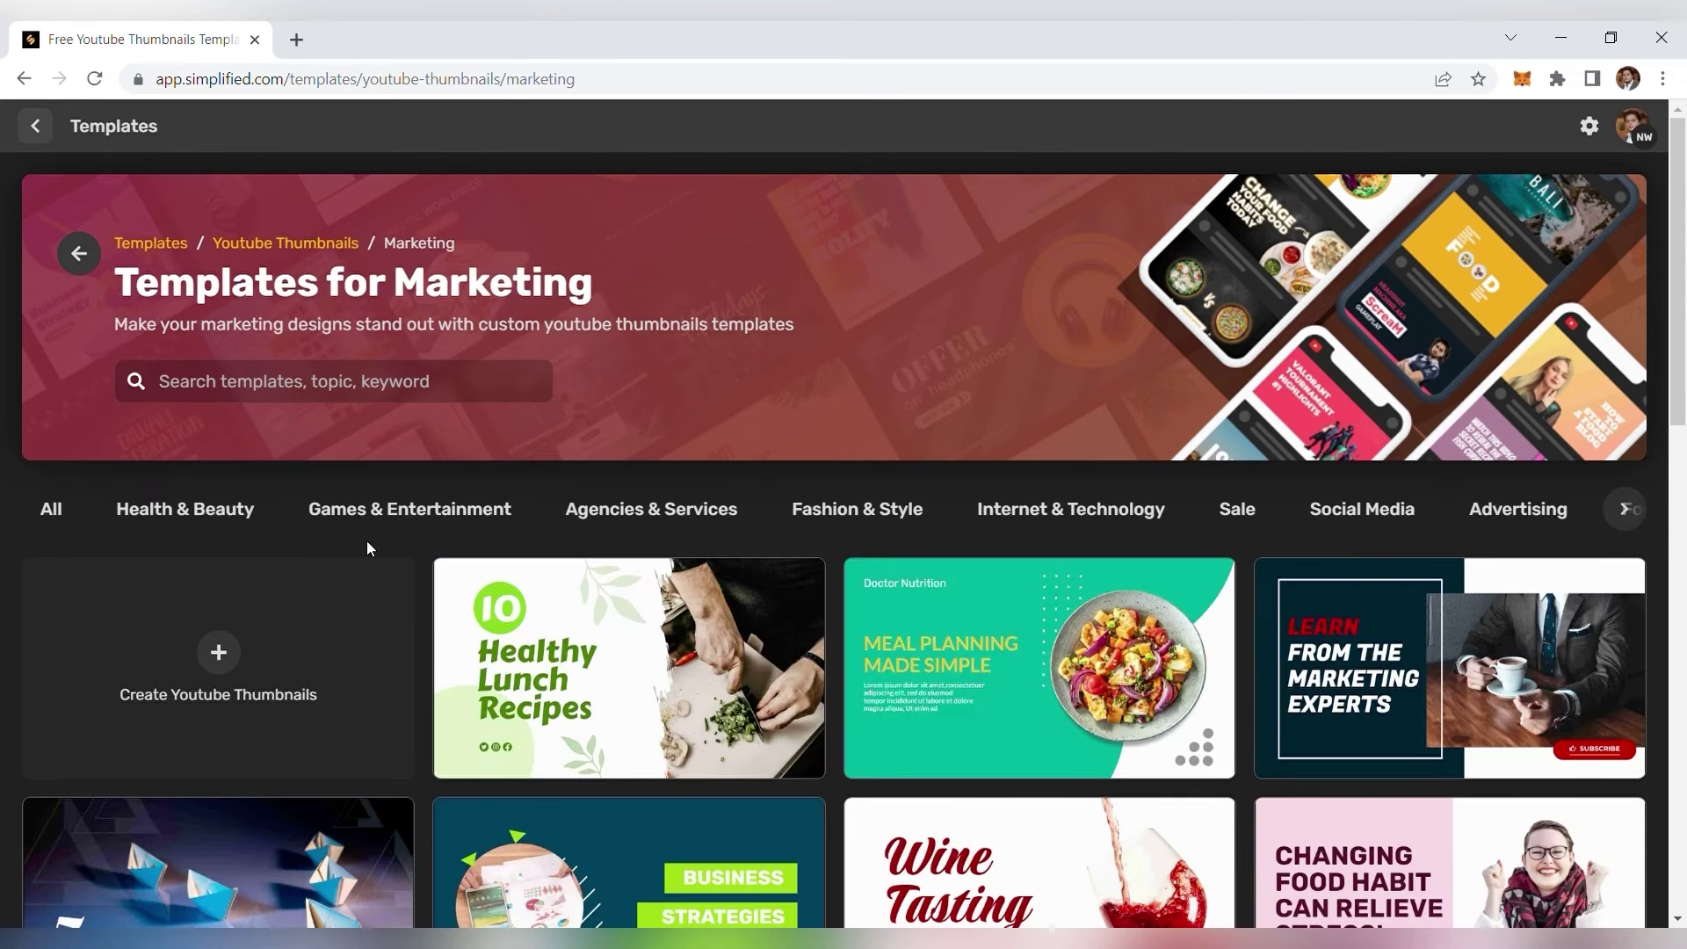
- Choose the "How to build Great Marketing Strategy" template from the marketing thumbnails and open it for editing
scroll(297, 549, "down", 1)
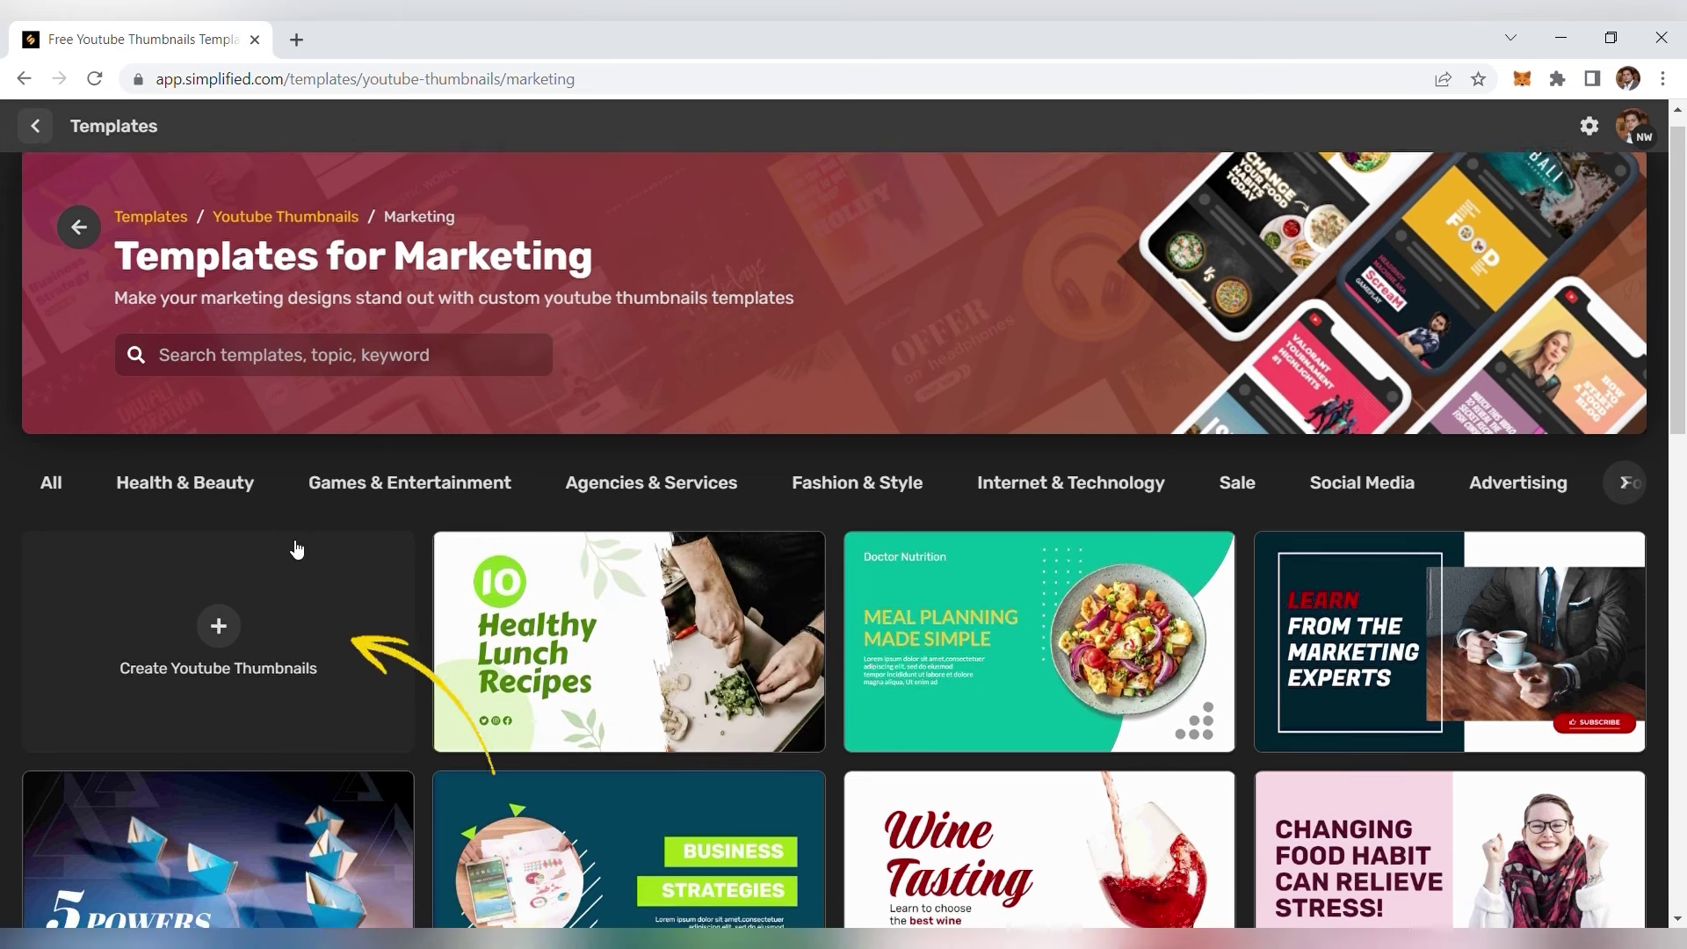
scroll(297, 549, "down", 1)
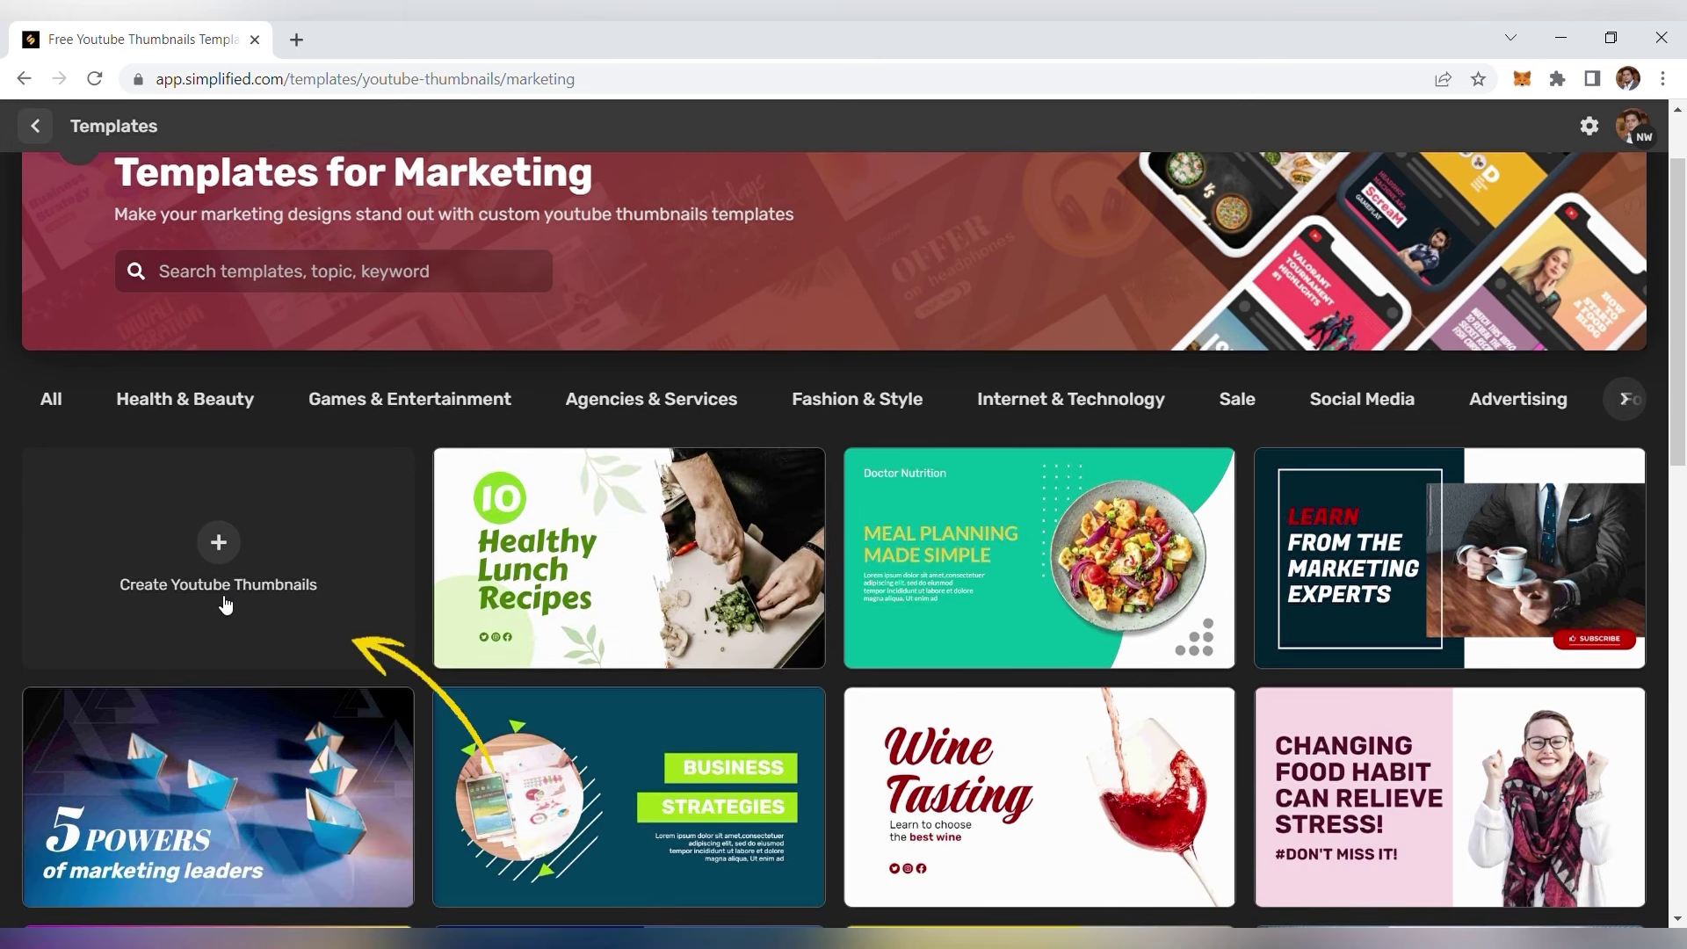
scroll(226, 605, "down", 5)
scroll(226, 601, "down", 3)
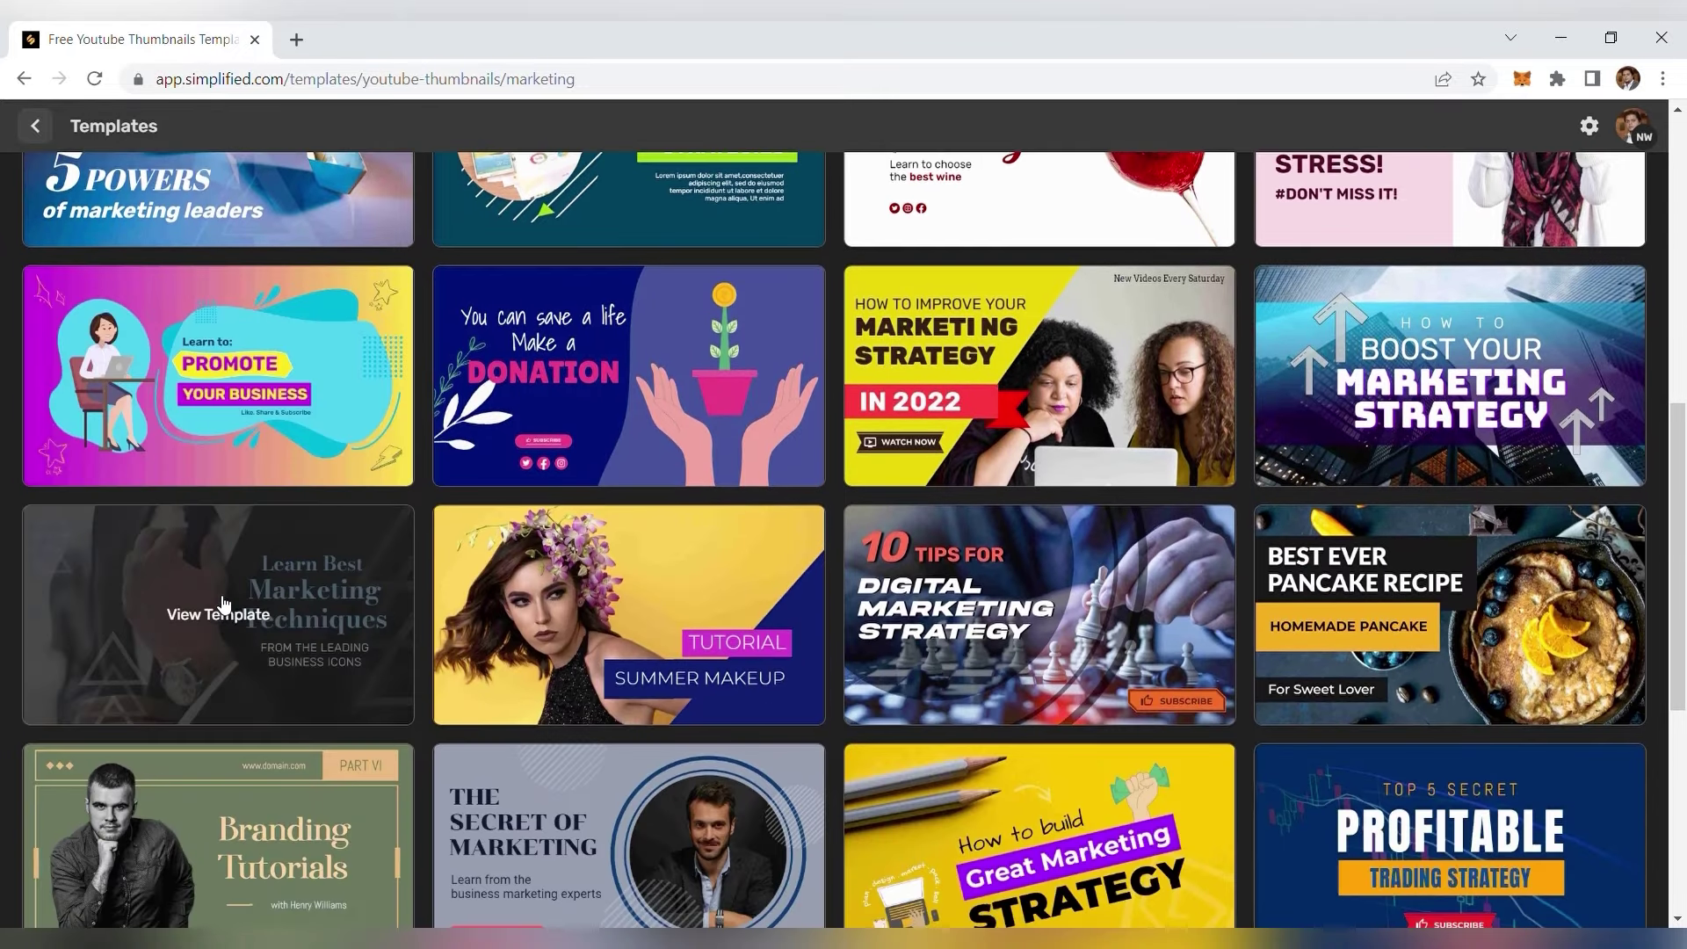
scroll(224, 604, "down", 4)
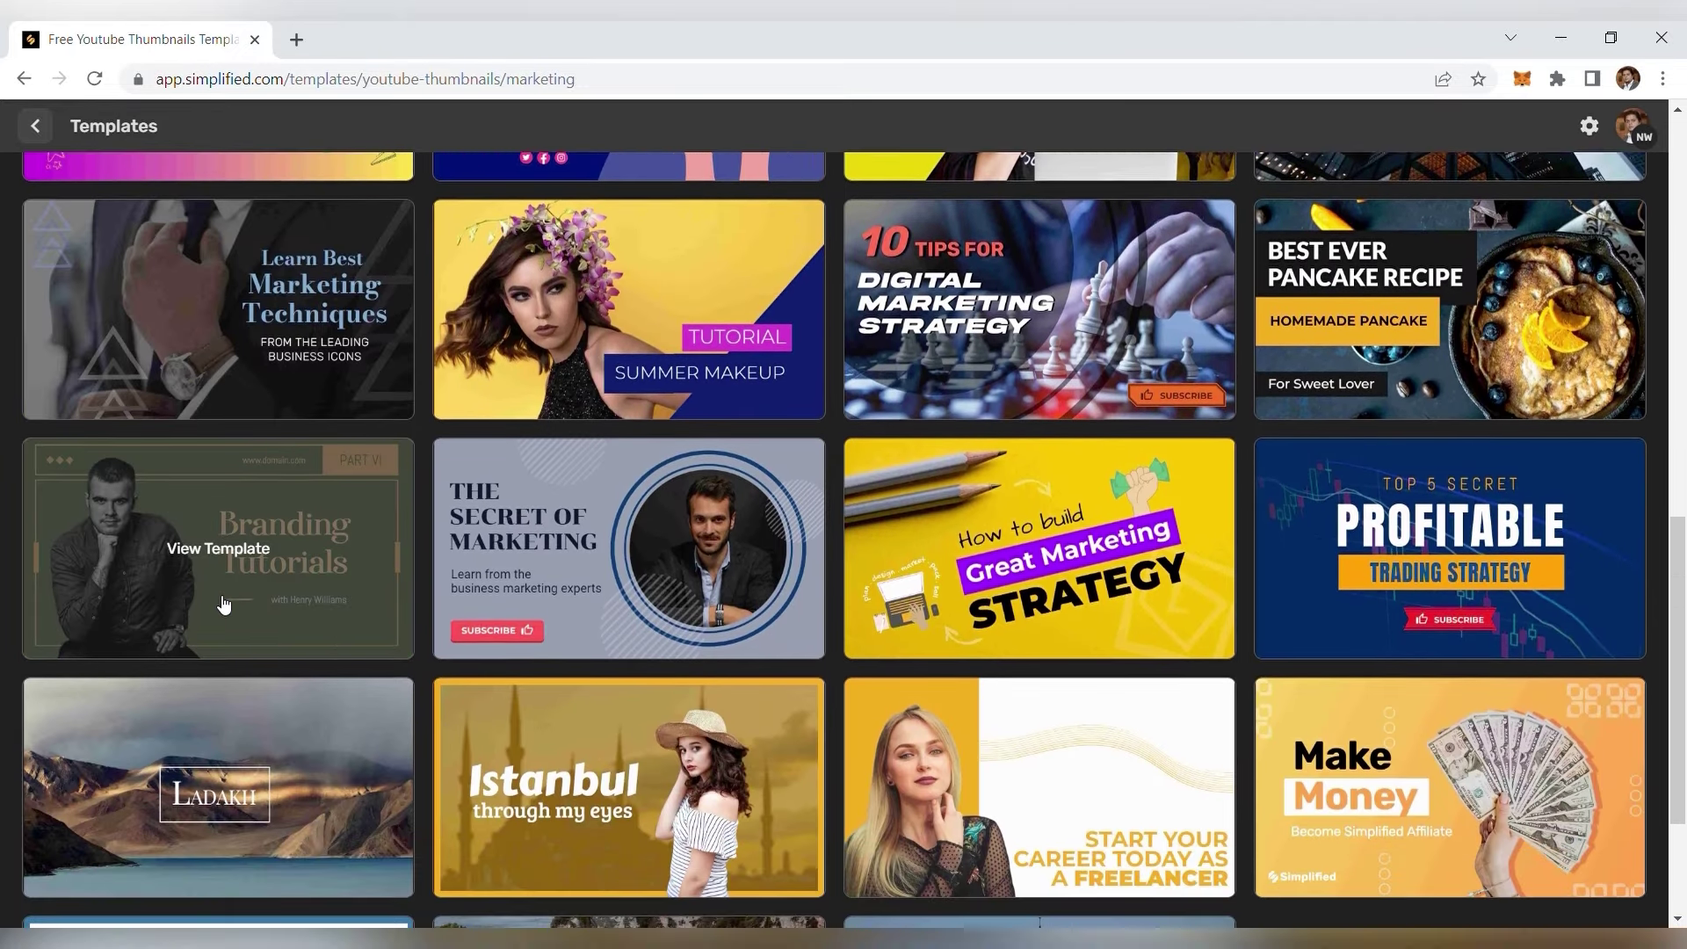
scroll(360, 793, "down", 2)
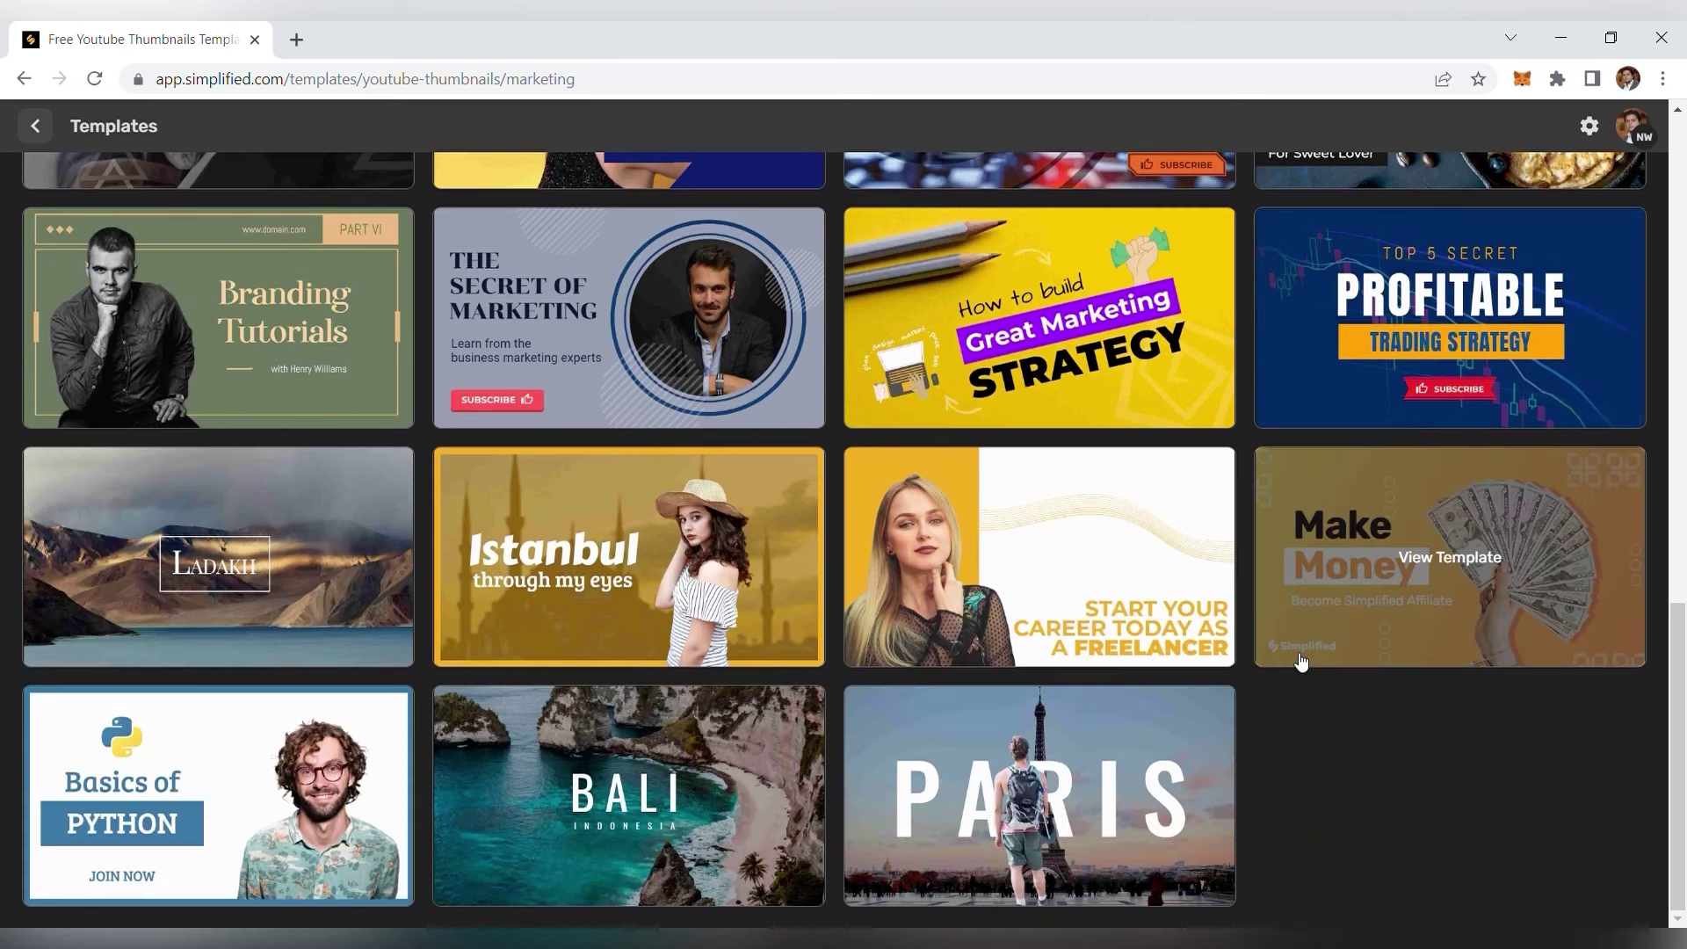
scroll(1413, 621, "up", 5)
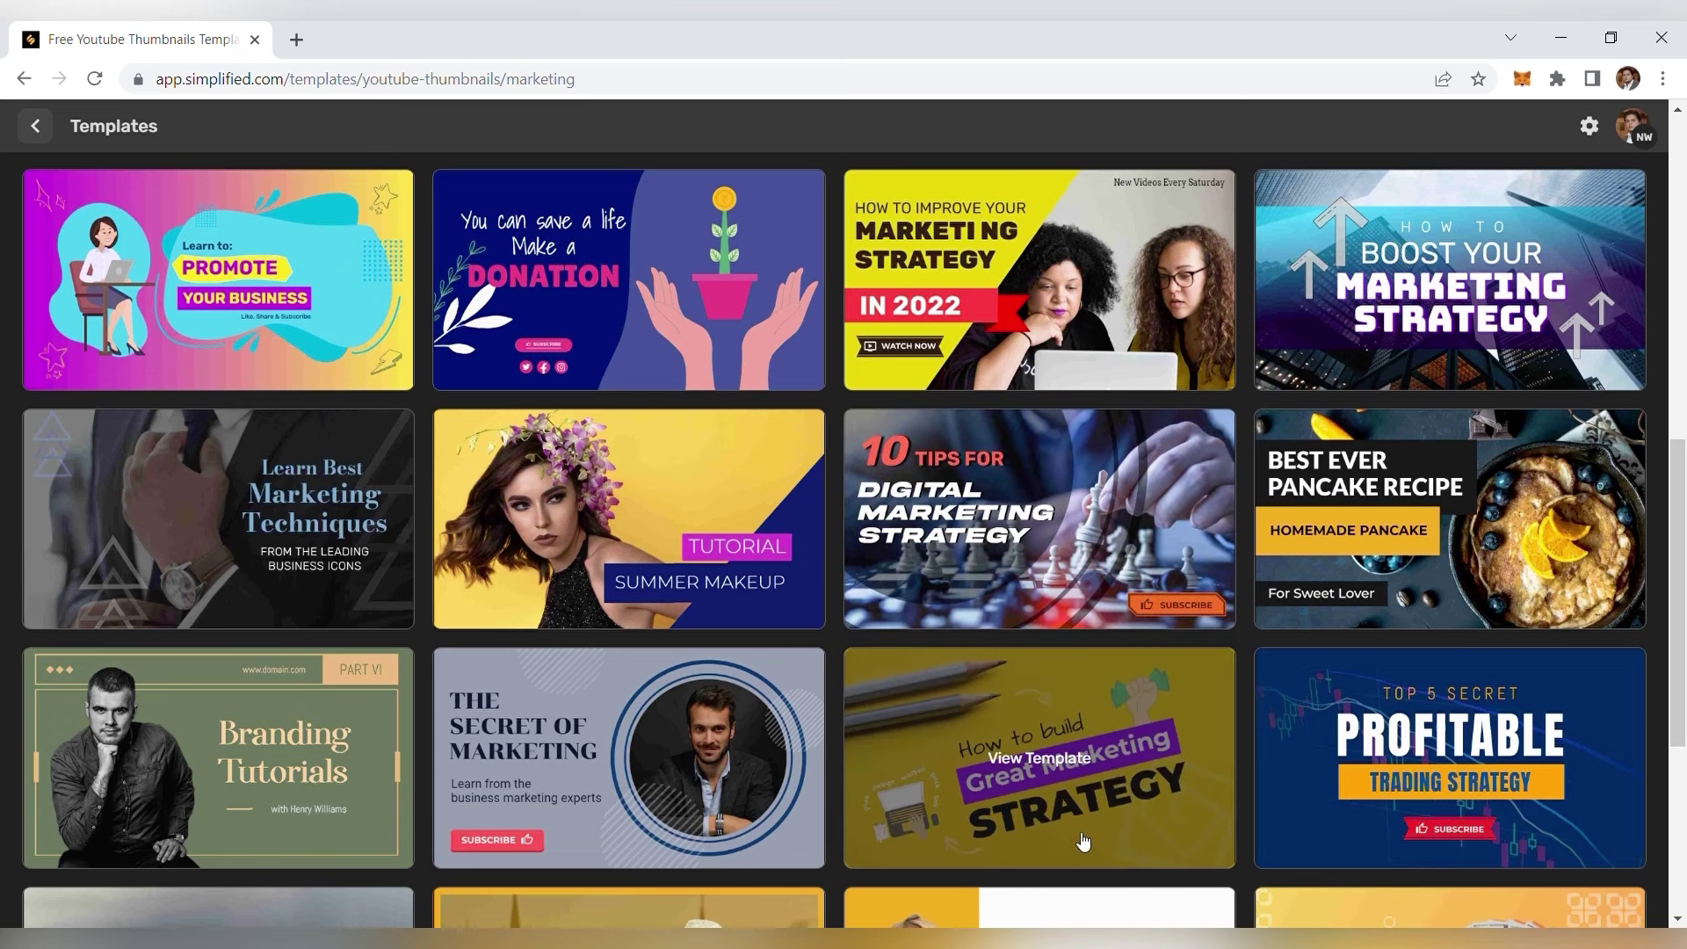
left_click(1063, 774)
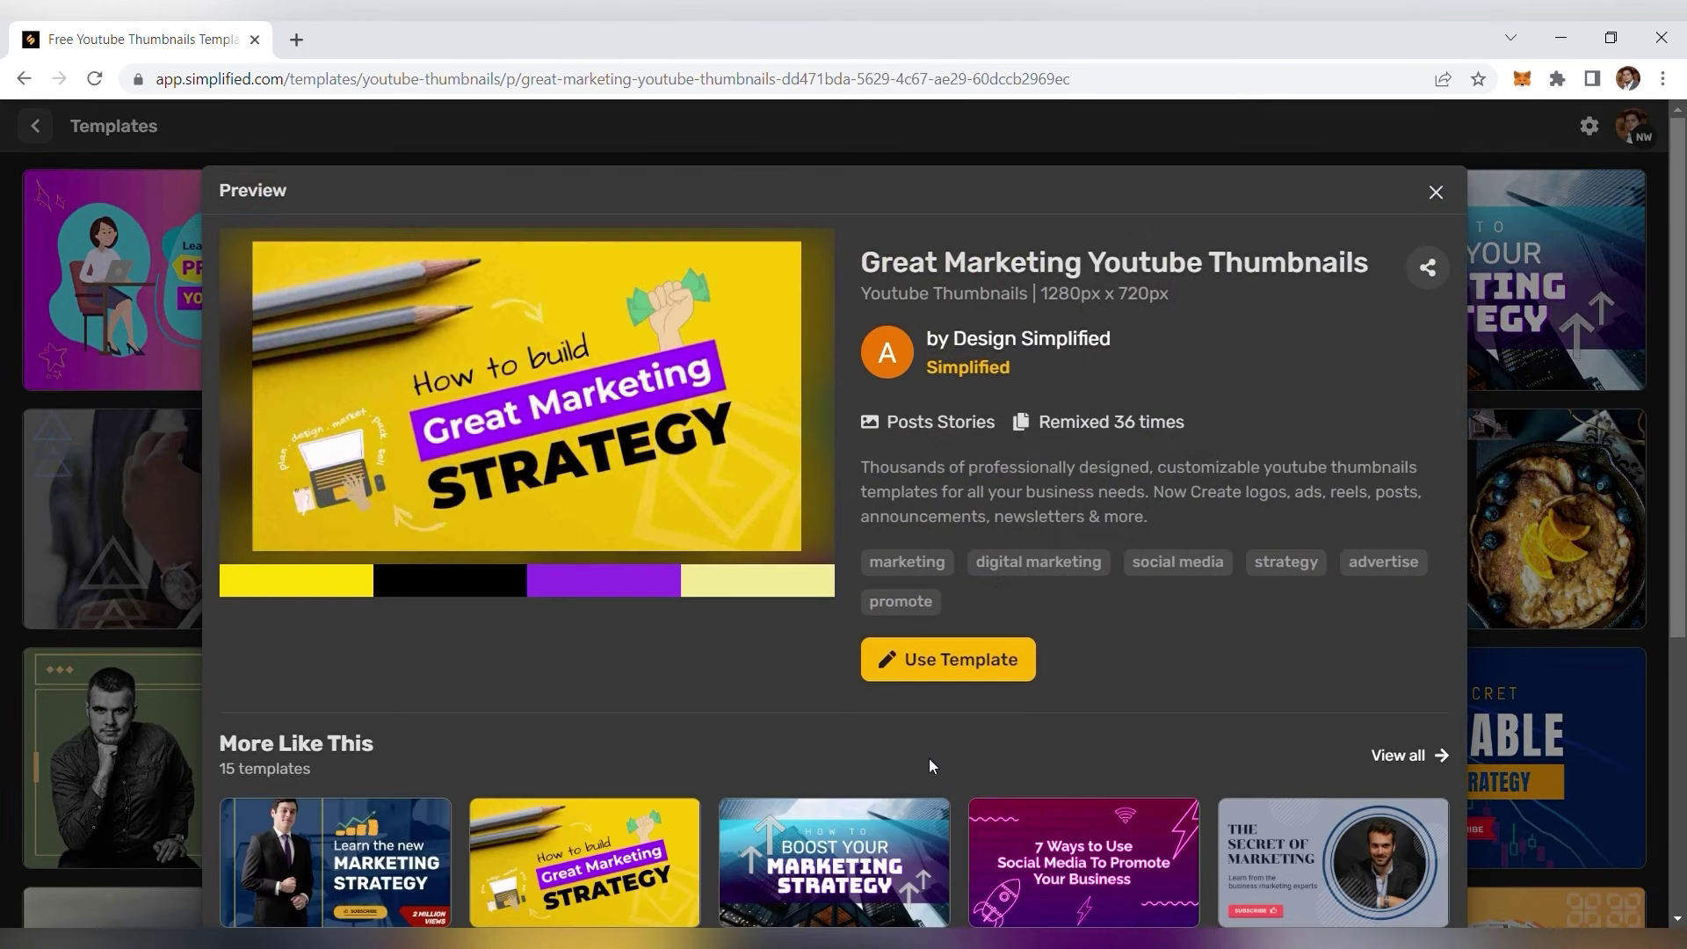
left_click(964, 670)
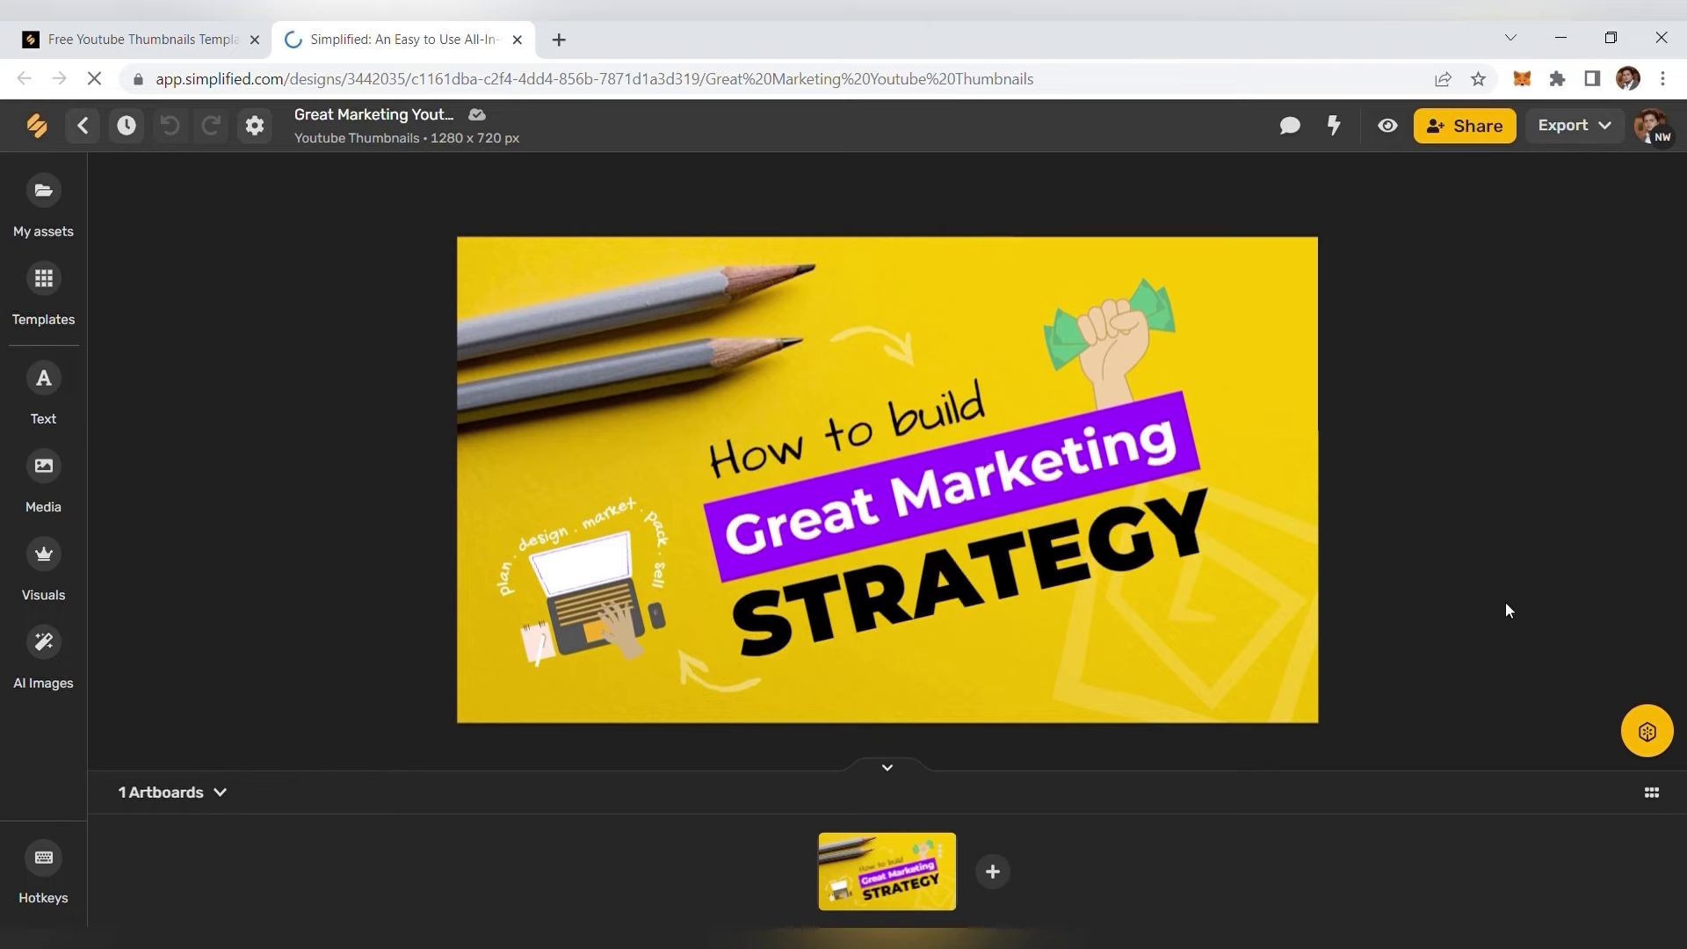
- Change the handwritten top line of the thumbnail to "How to Make"
left_click(1405, 469)
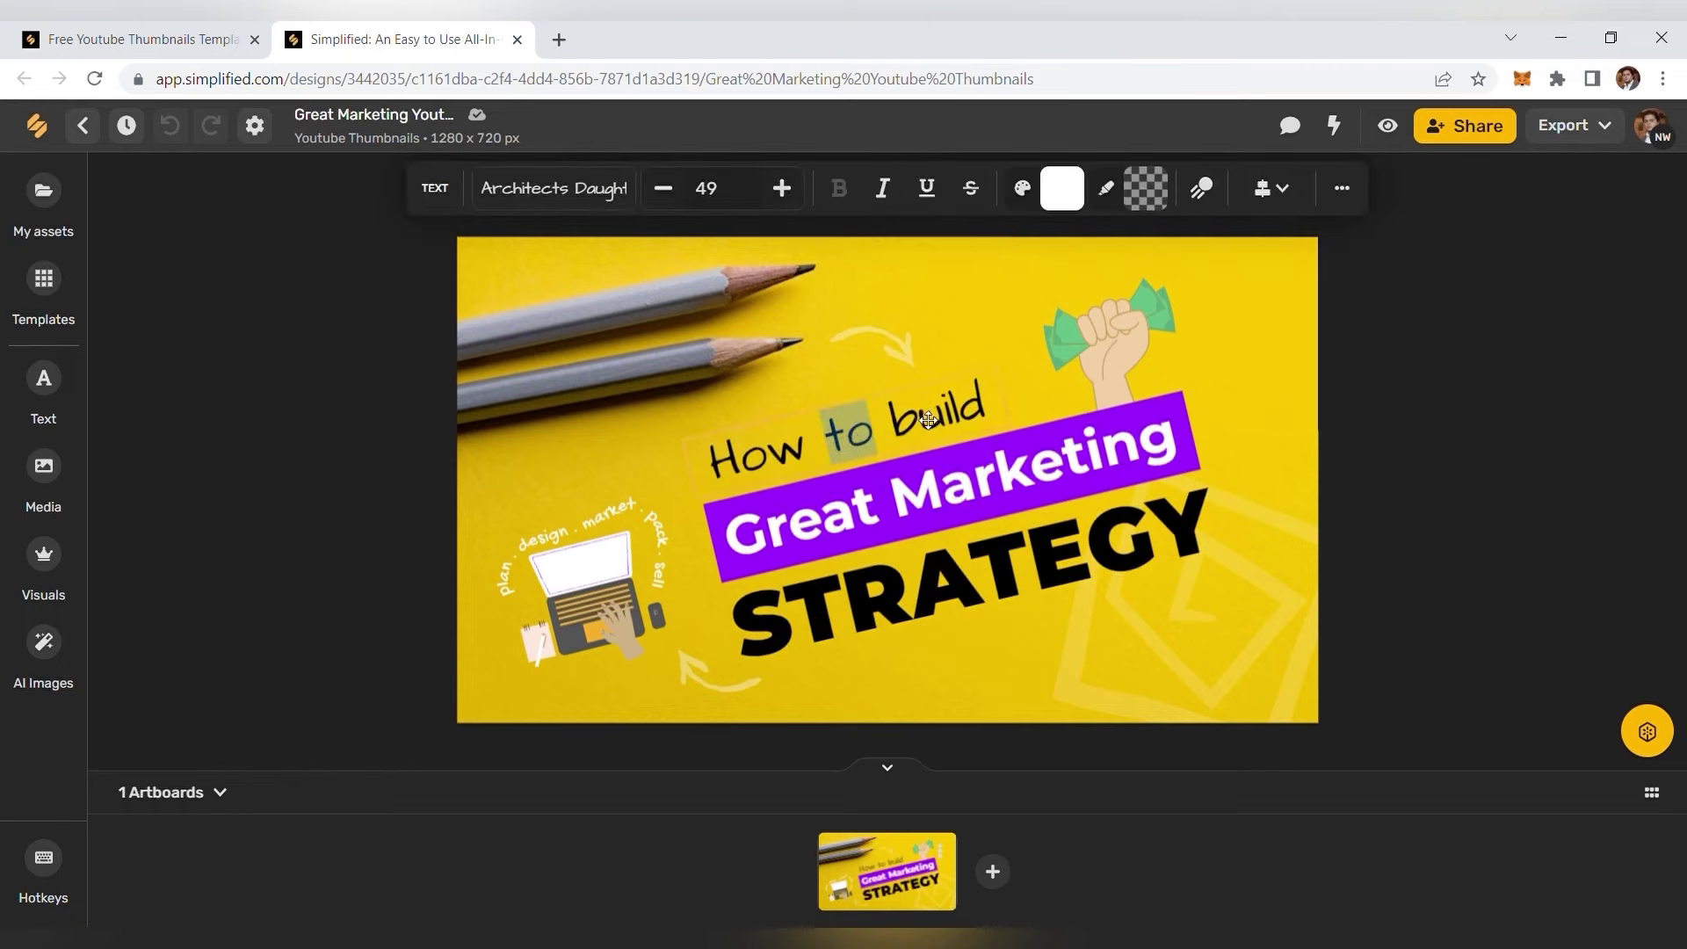
left_click(972, 416)
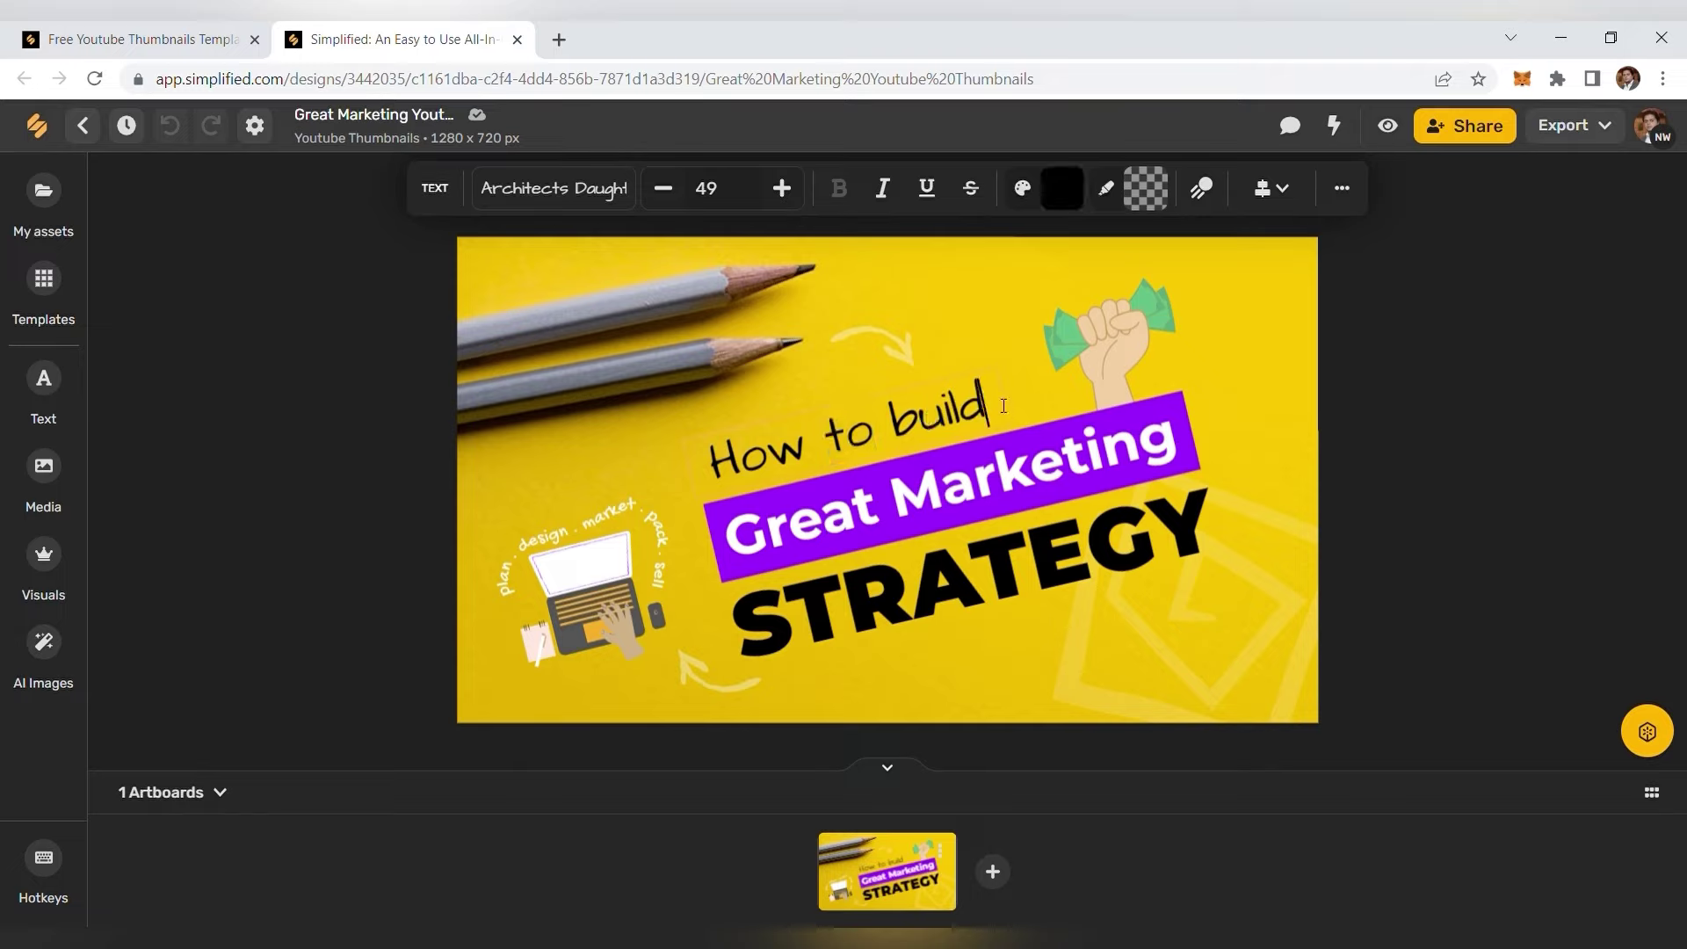
left_click_drag(978, 413, 841, 440)
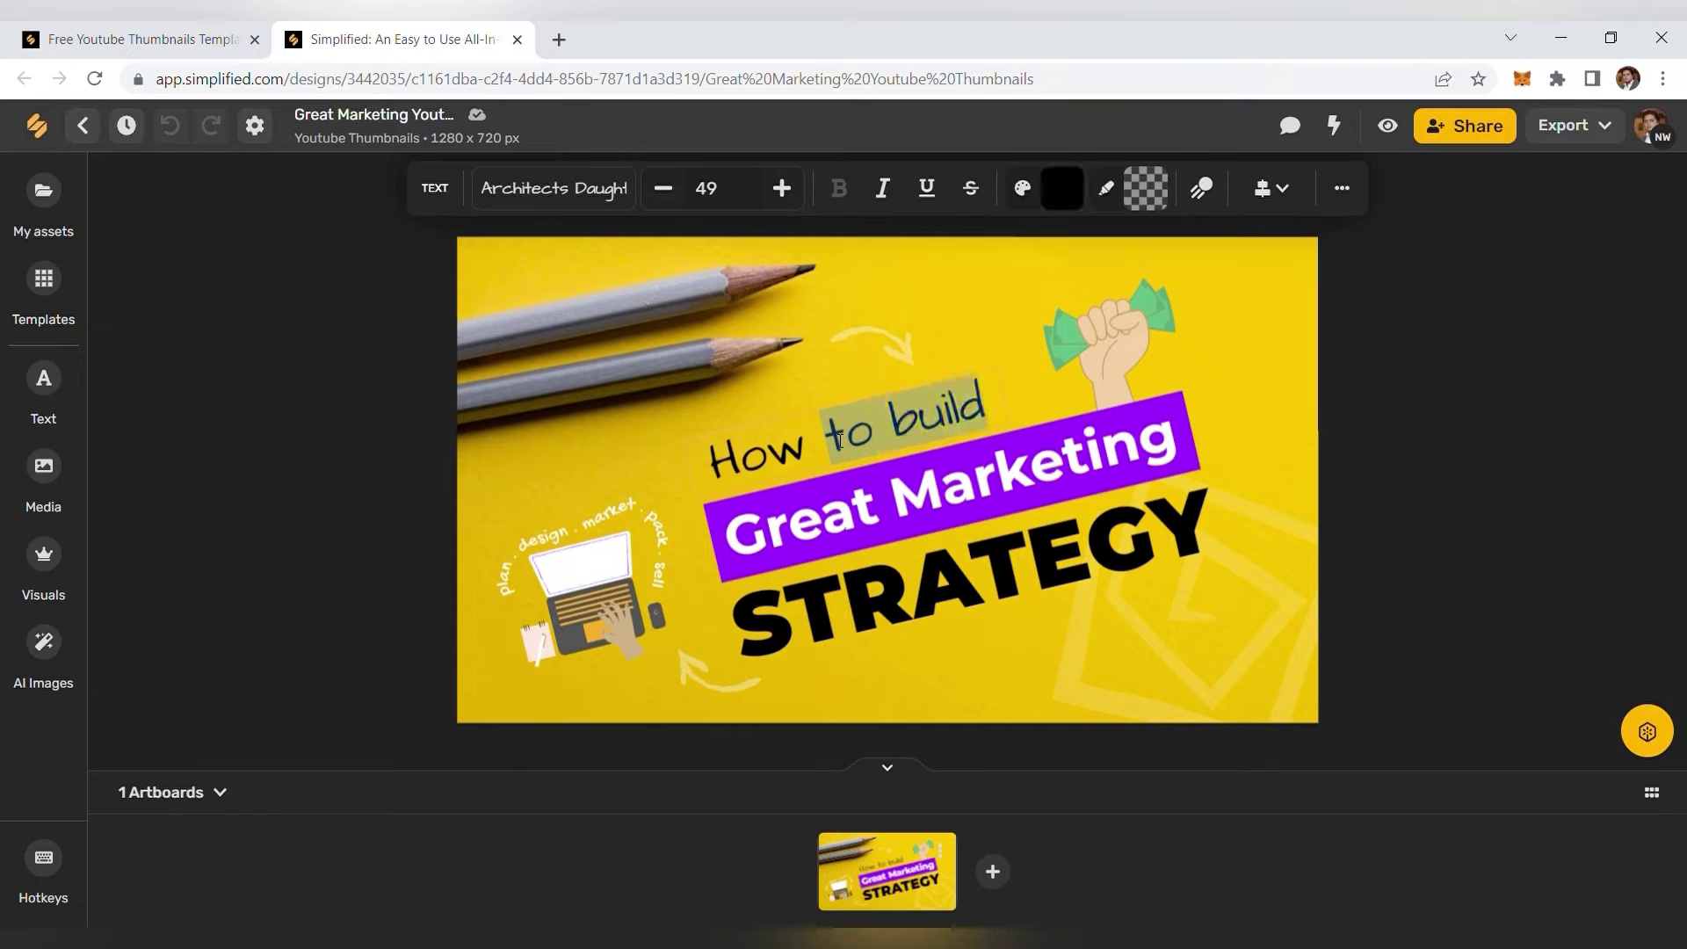
type("to")
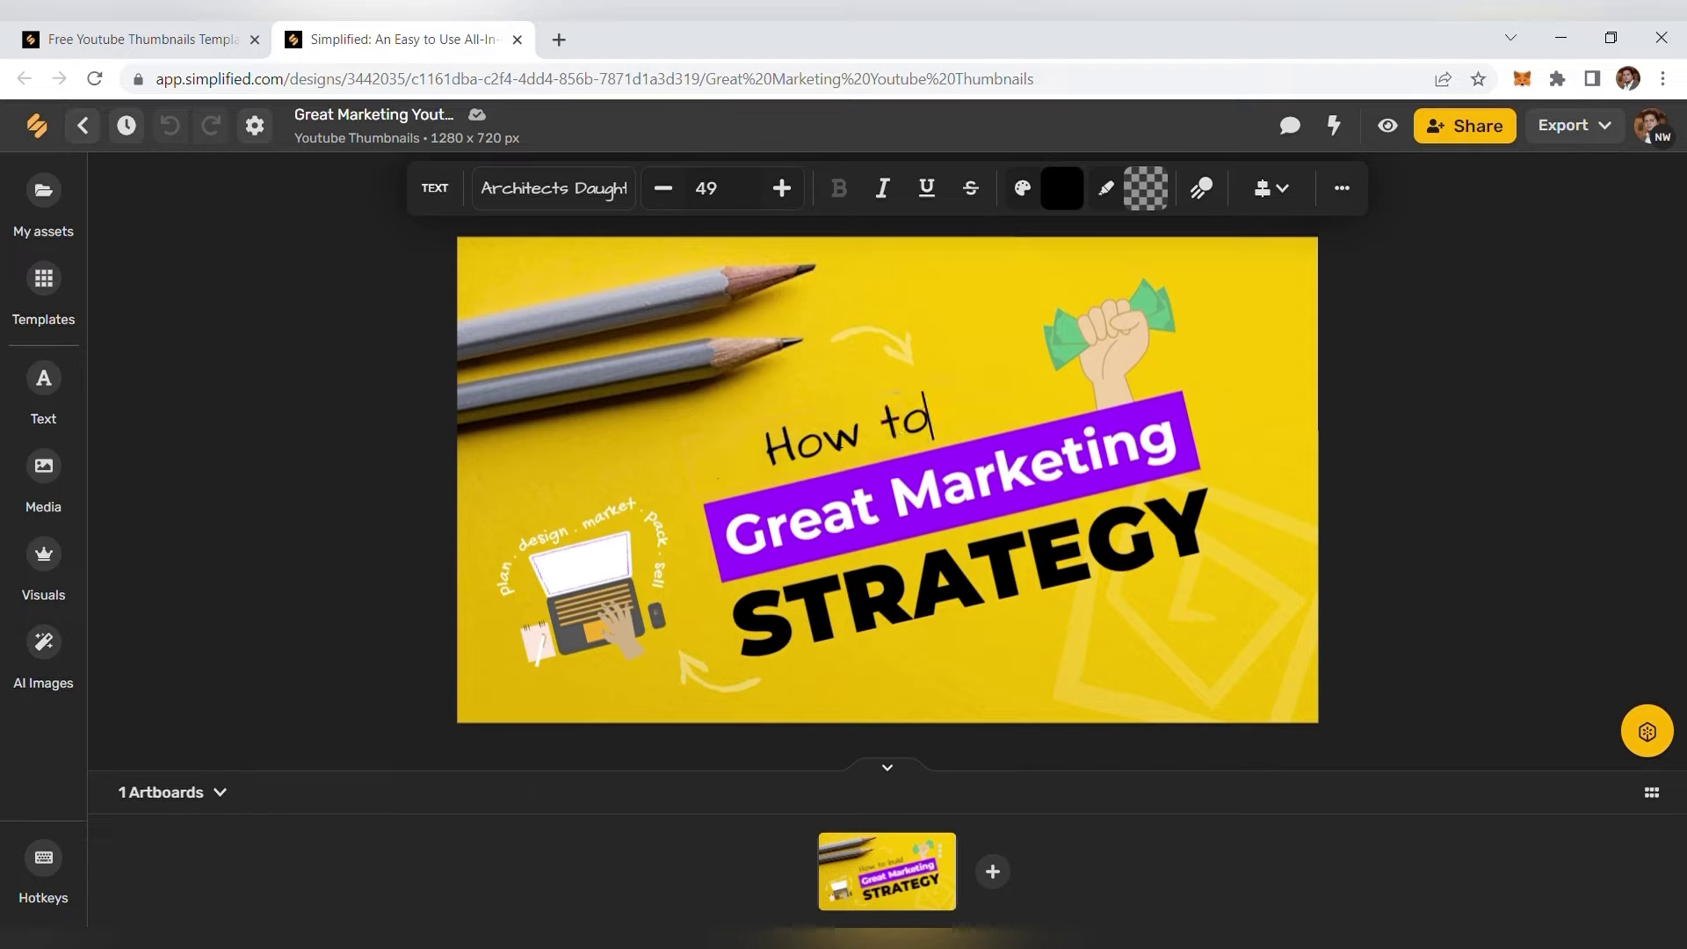
type(" Make")
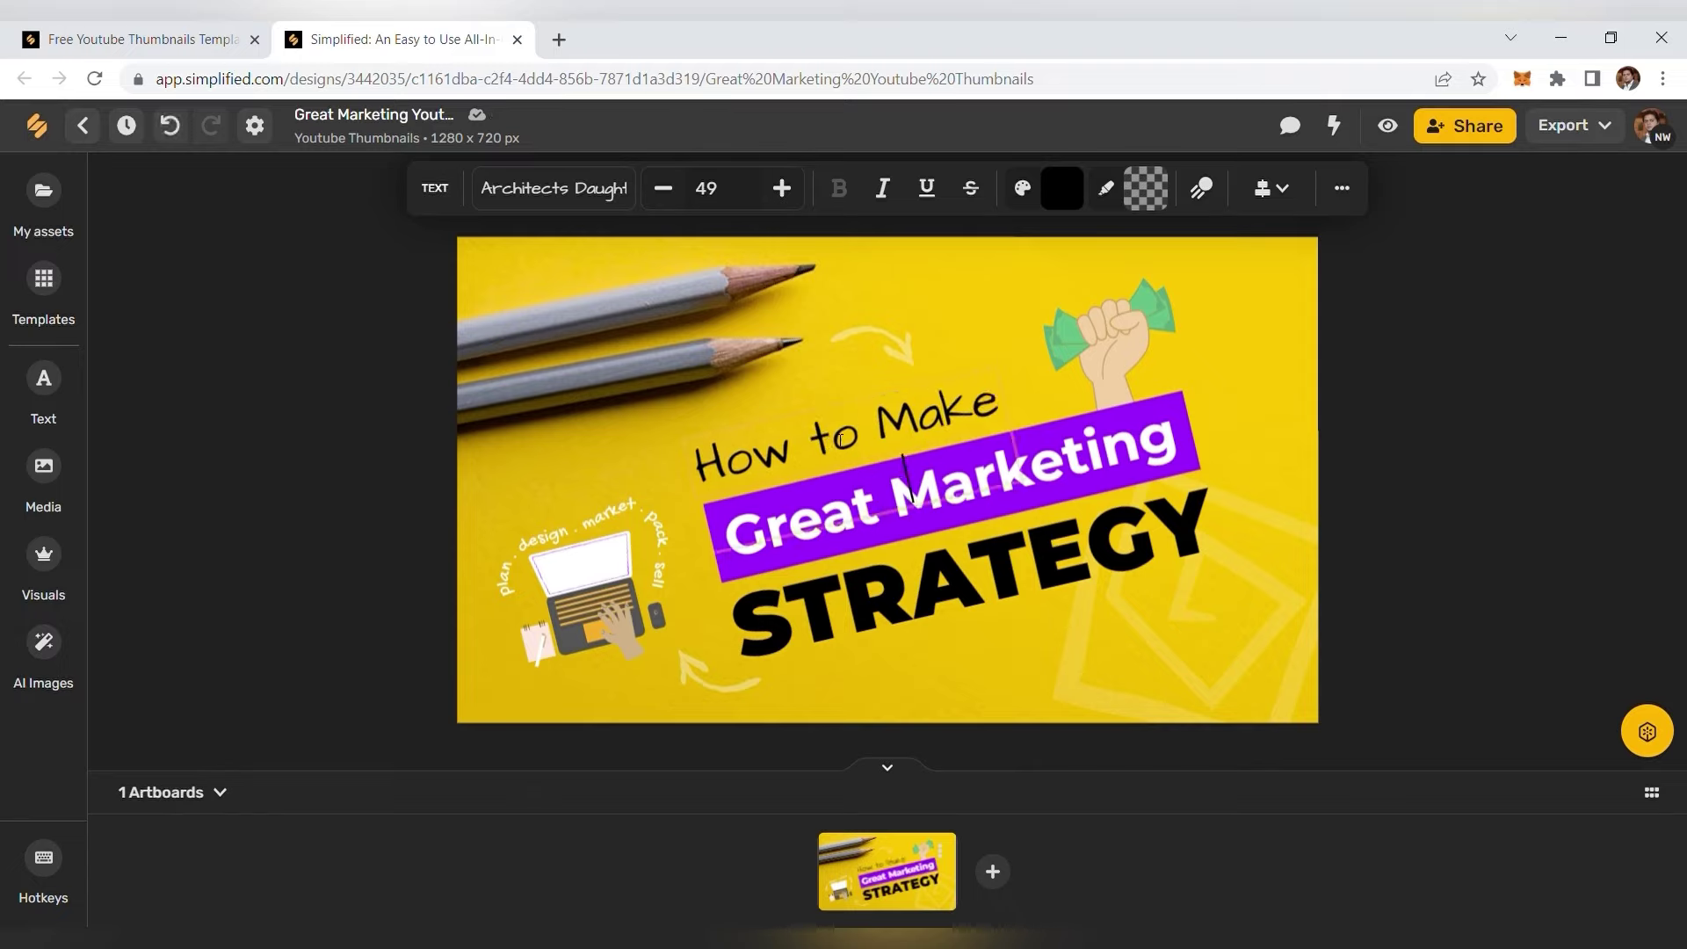
- Widen the top text box, extend its wording to "How to Make Viral", and shift the money-fist graphic right to clear it
left_click(1028, 411)
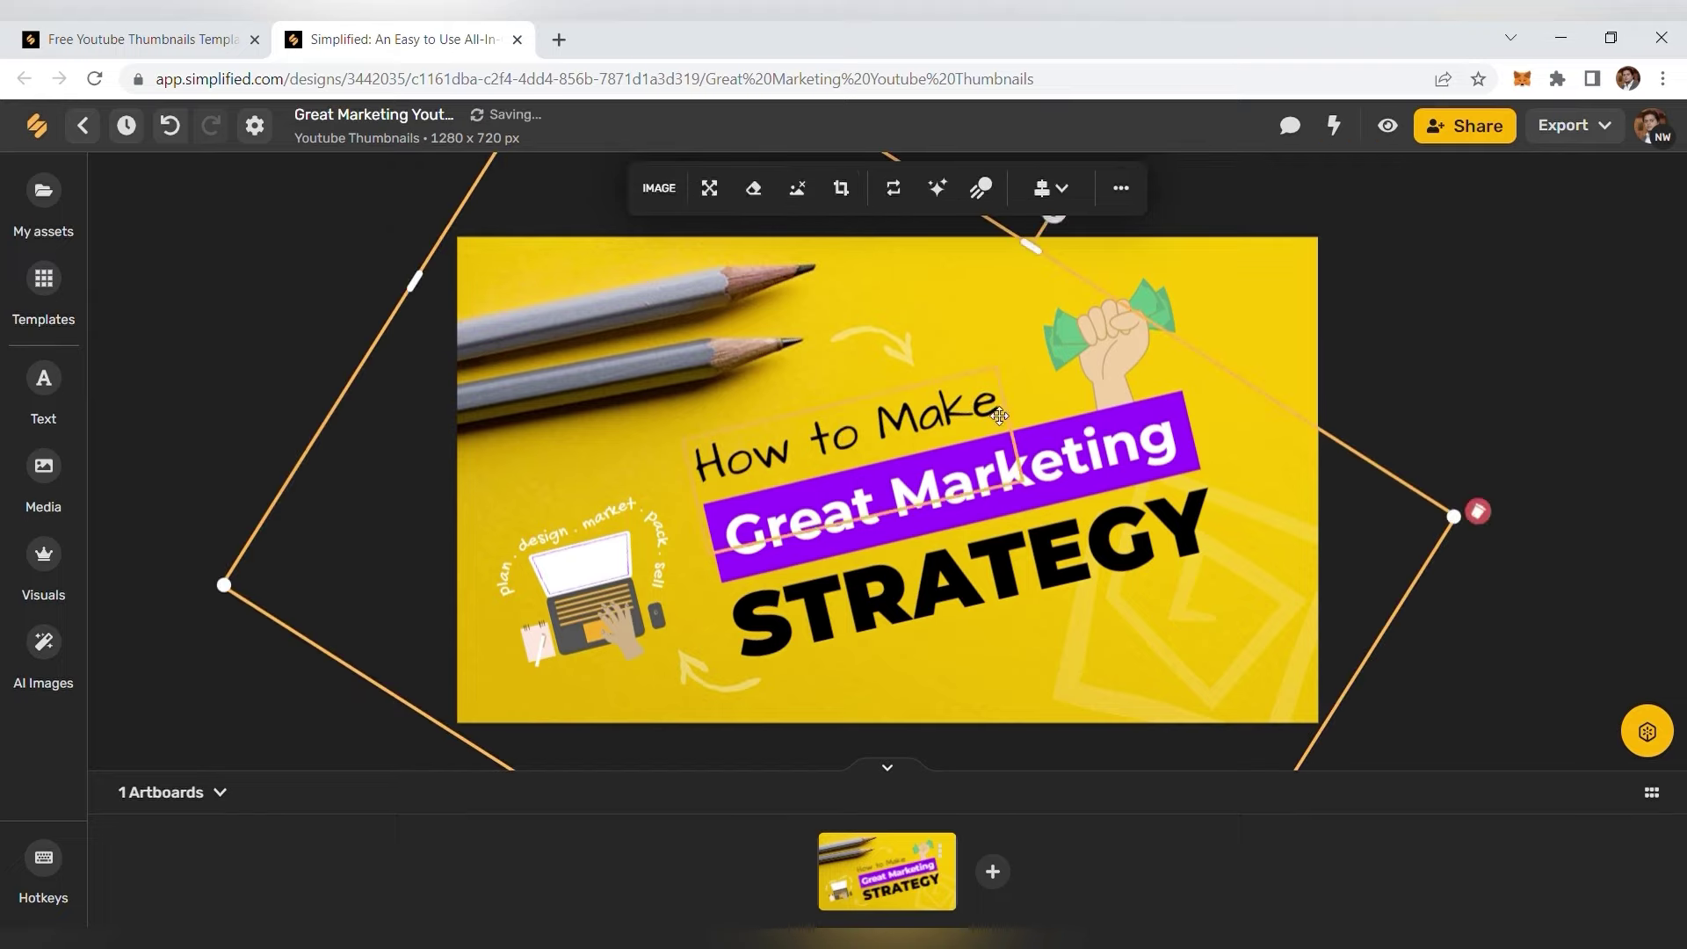
left_click(1013, 413)
left_click_drag(1023, 430, 1125, 398)
left_click_drag(1089, 387, 1162, 363)
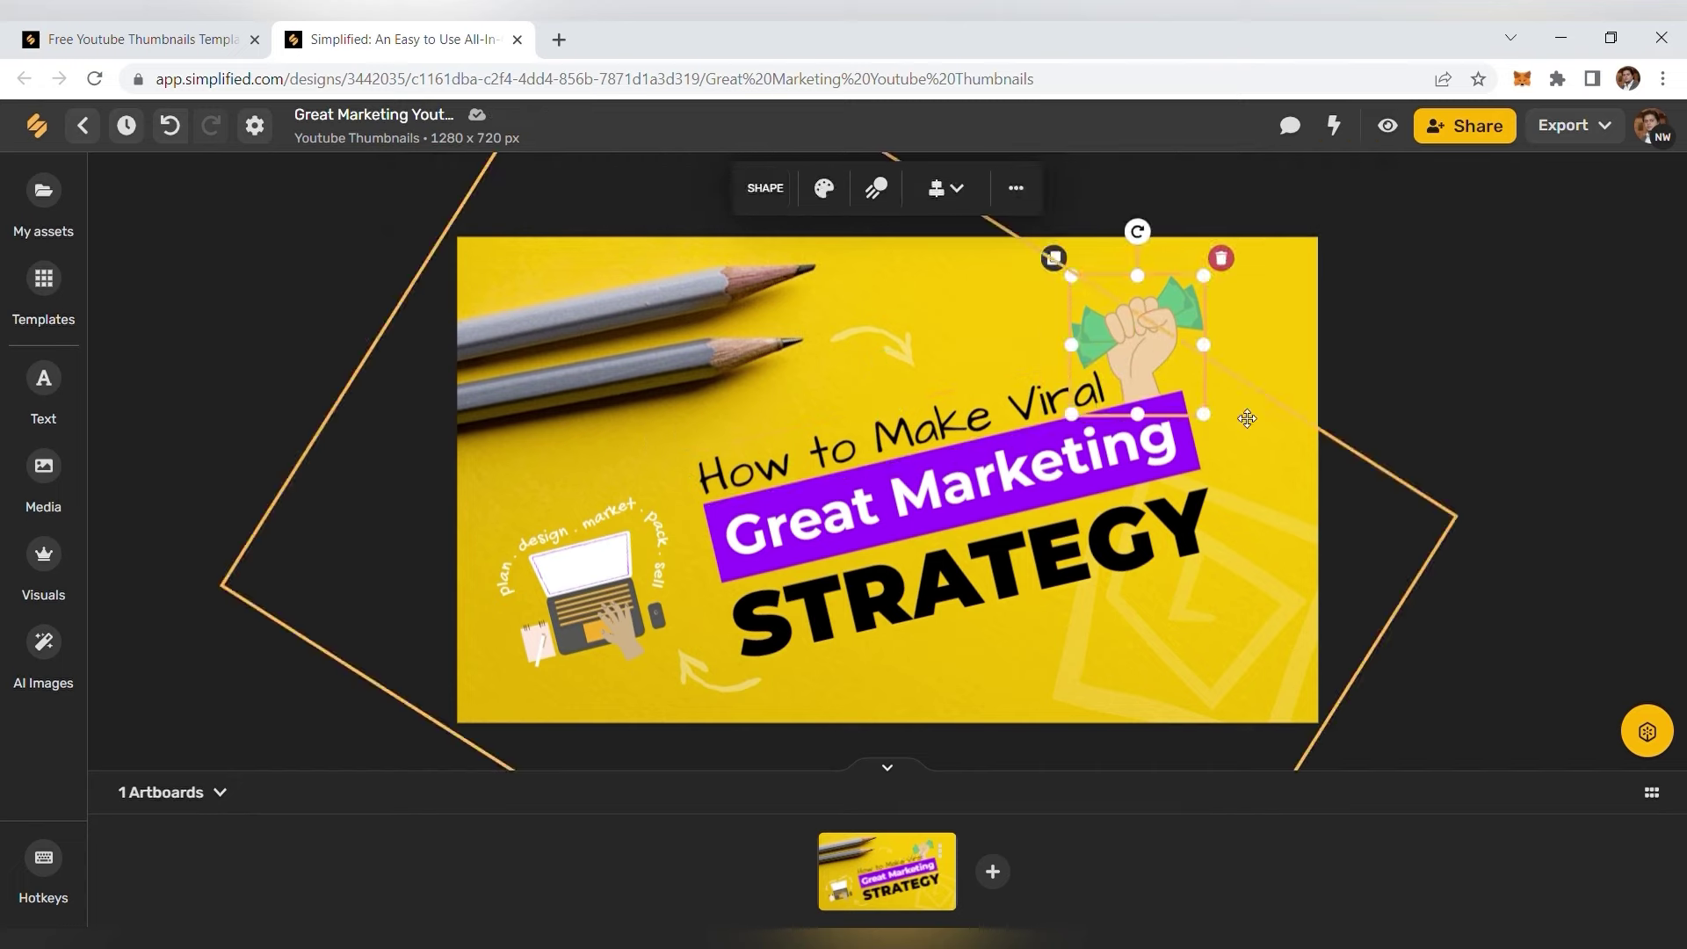
left_click(1248, 418)
- Replace the purple-highlighted line with "Thumbnails & Titles" and the black line below it with "Using Free Ai Tools"
double_click(773, 545)
key("ctrl+a")
type("Thumbnai")
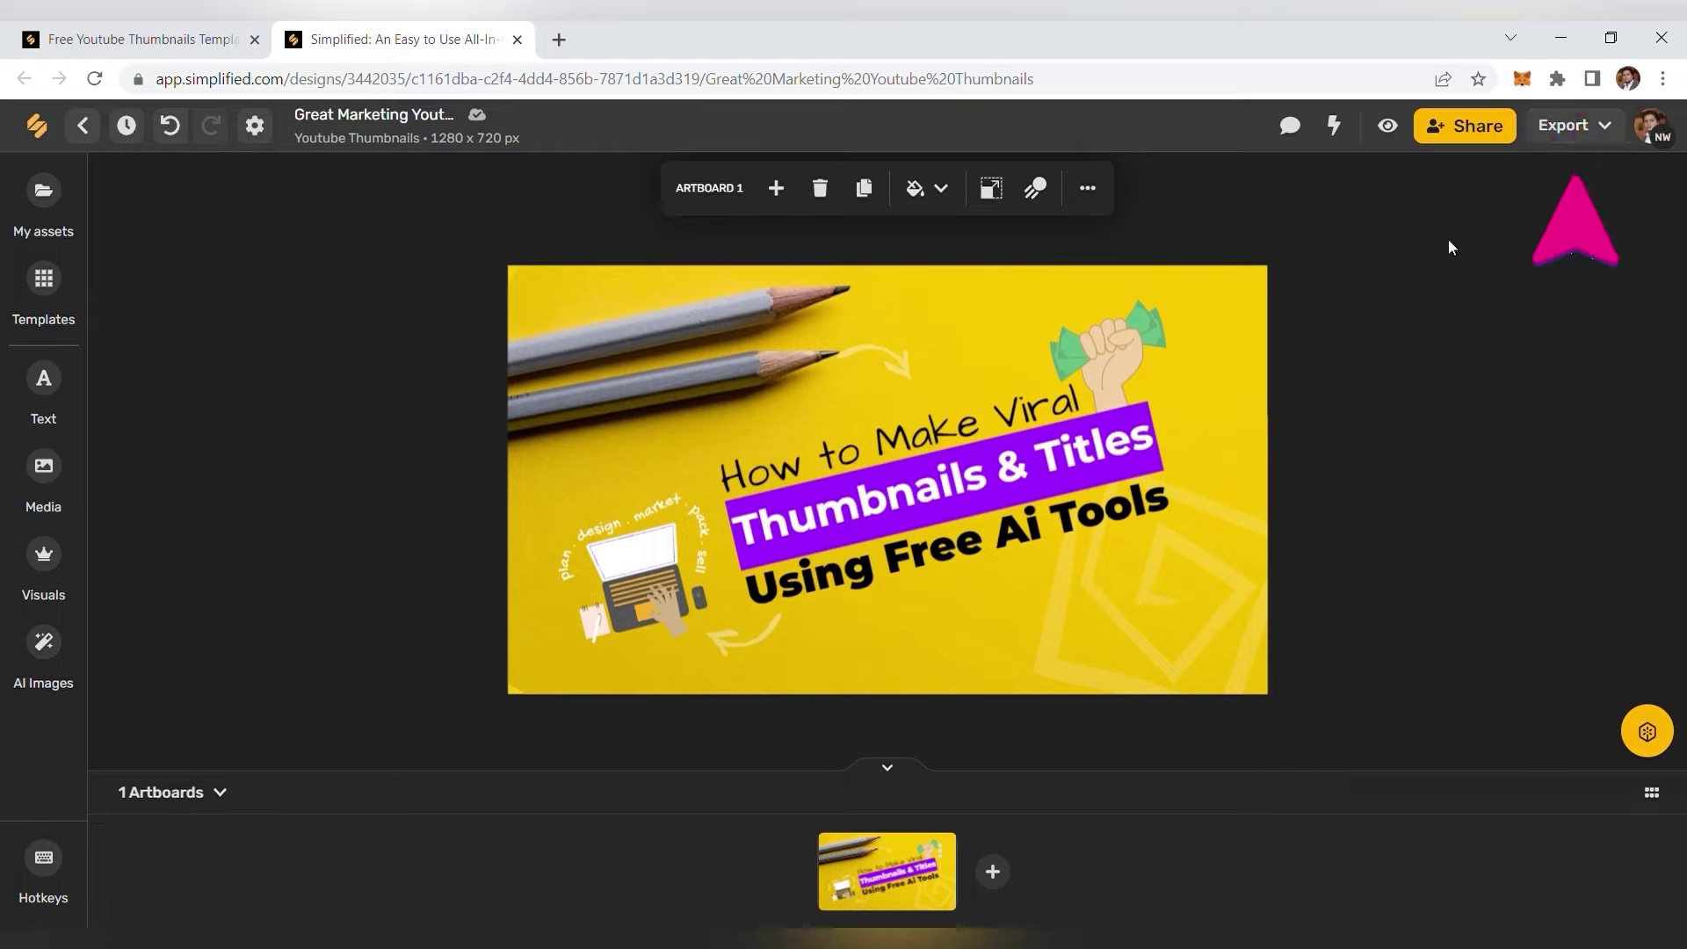
- Export all artboards of the finished thumbnail design as a PNG at 1x size, 1280 x 720 px
left_click(1595, 123)
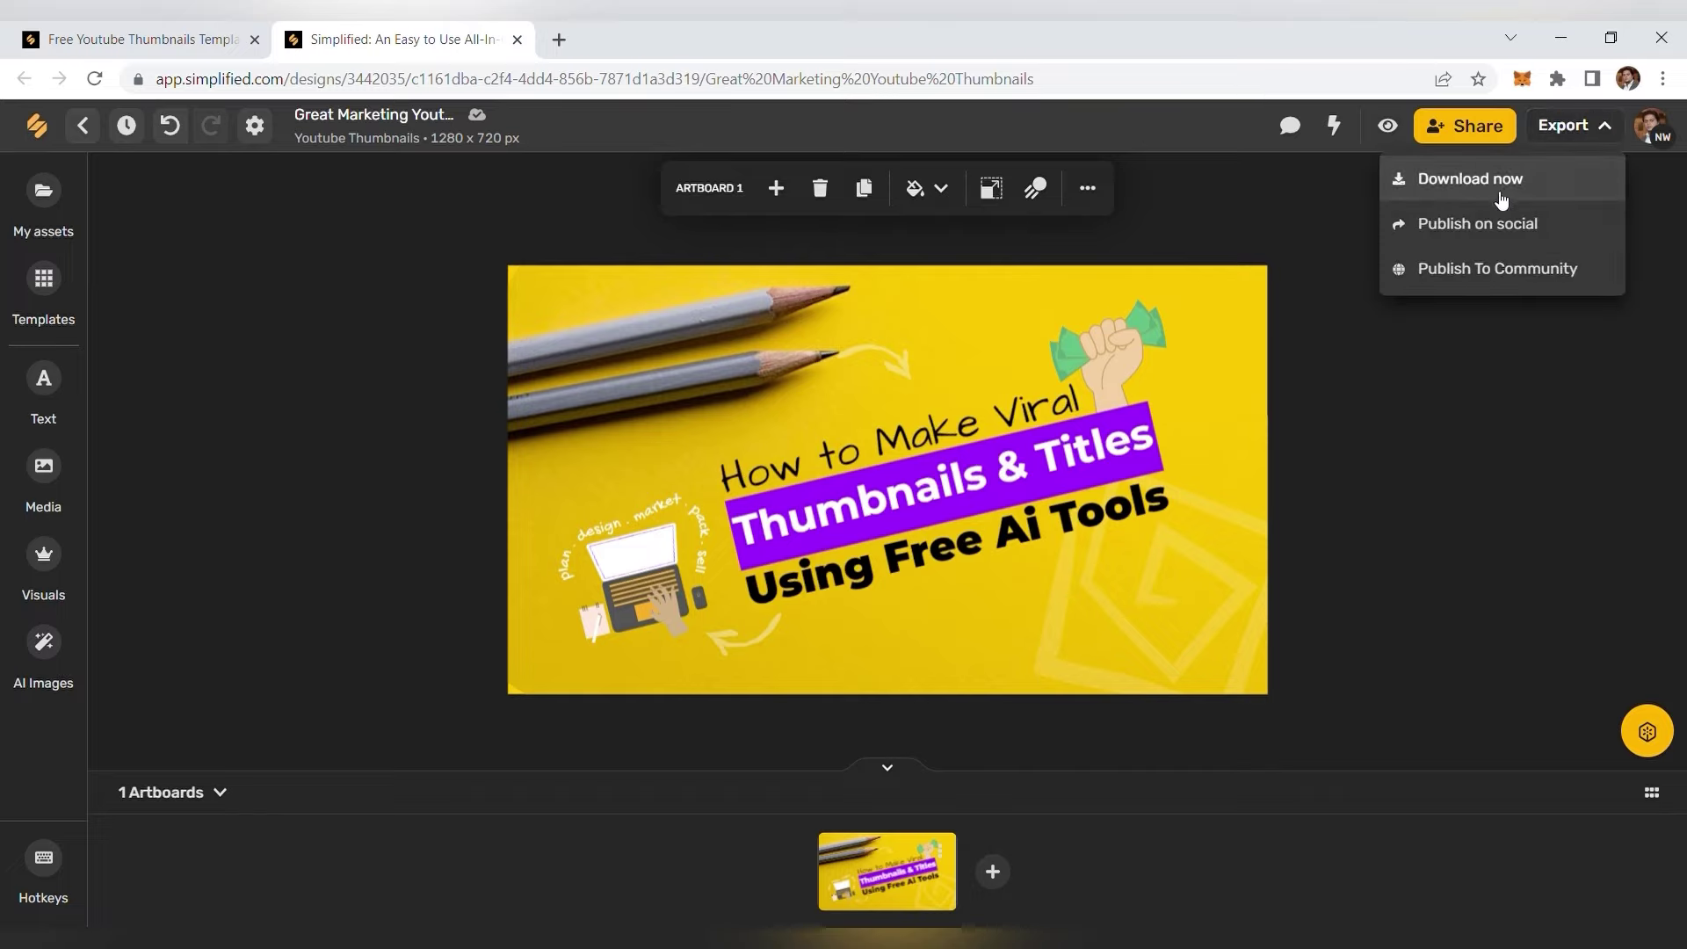
left_click(1503, 183)
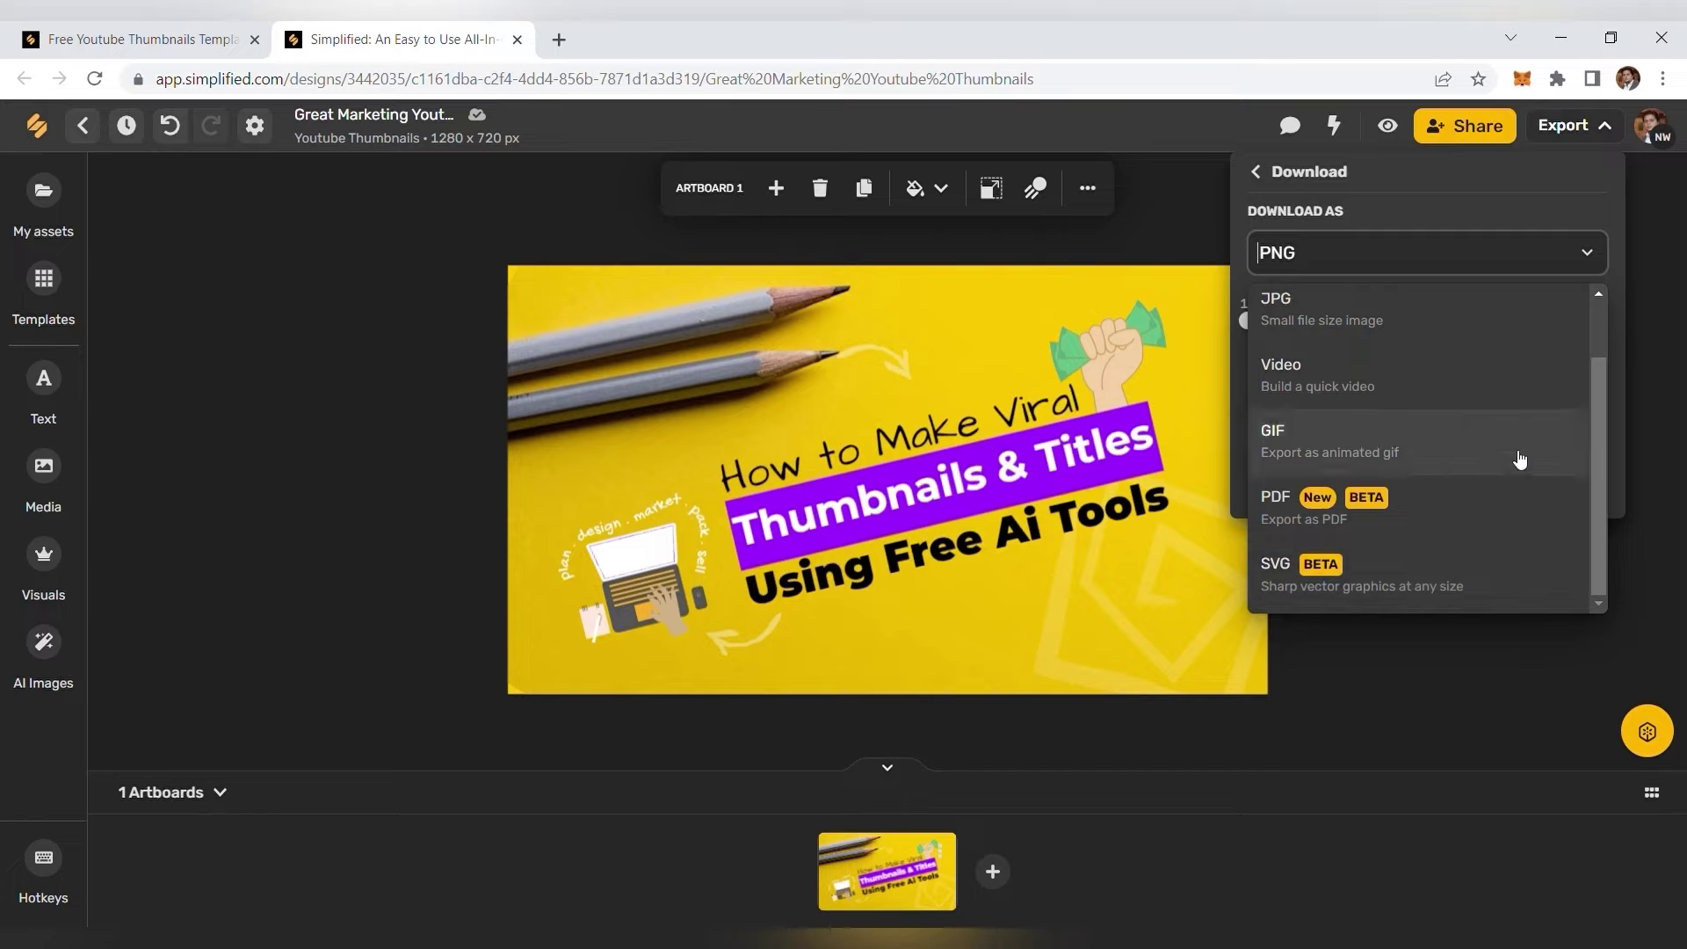
left_click(1607, 226)
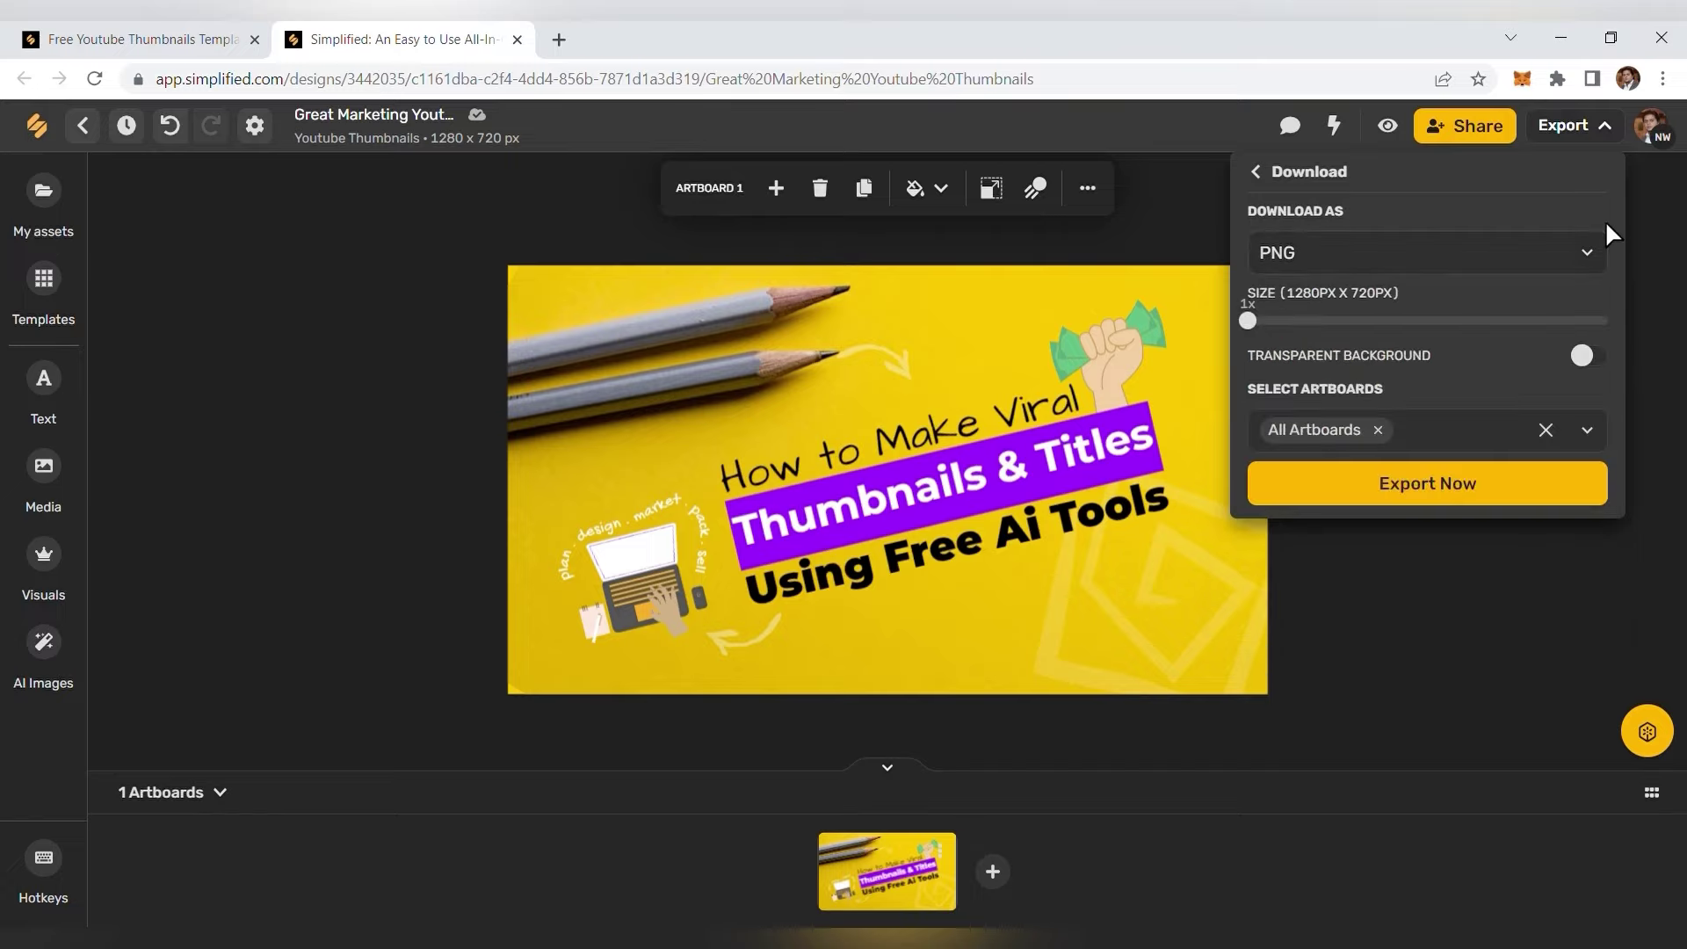
left_click(1339, 483)
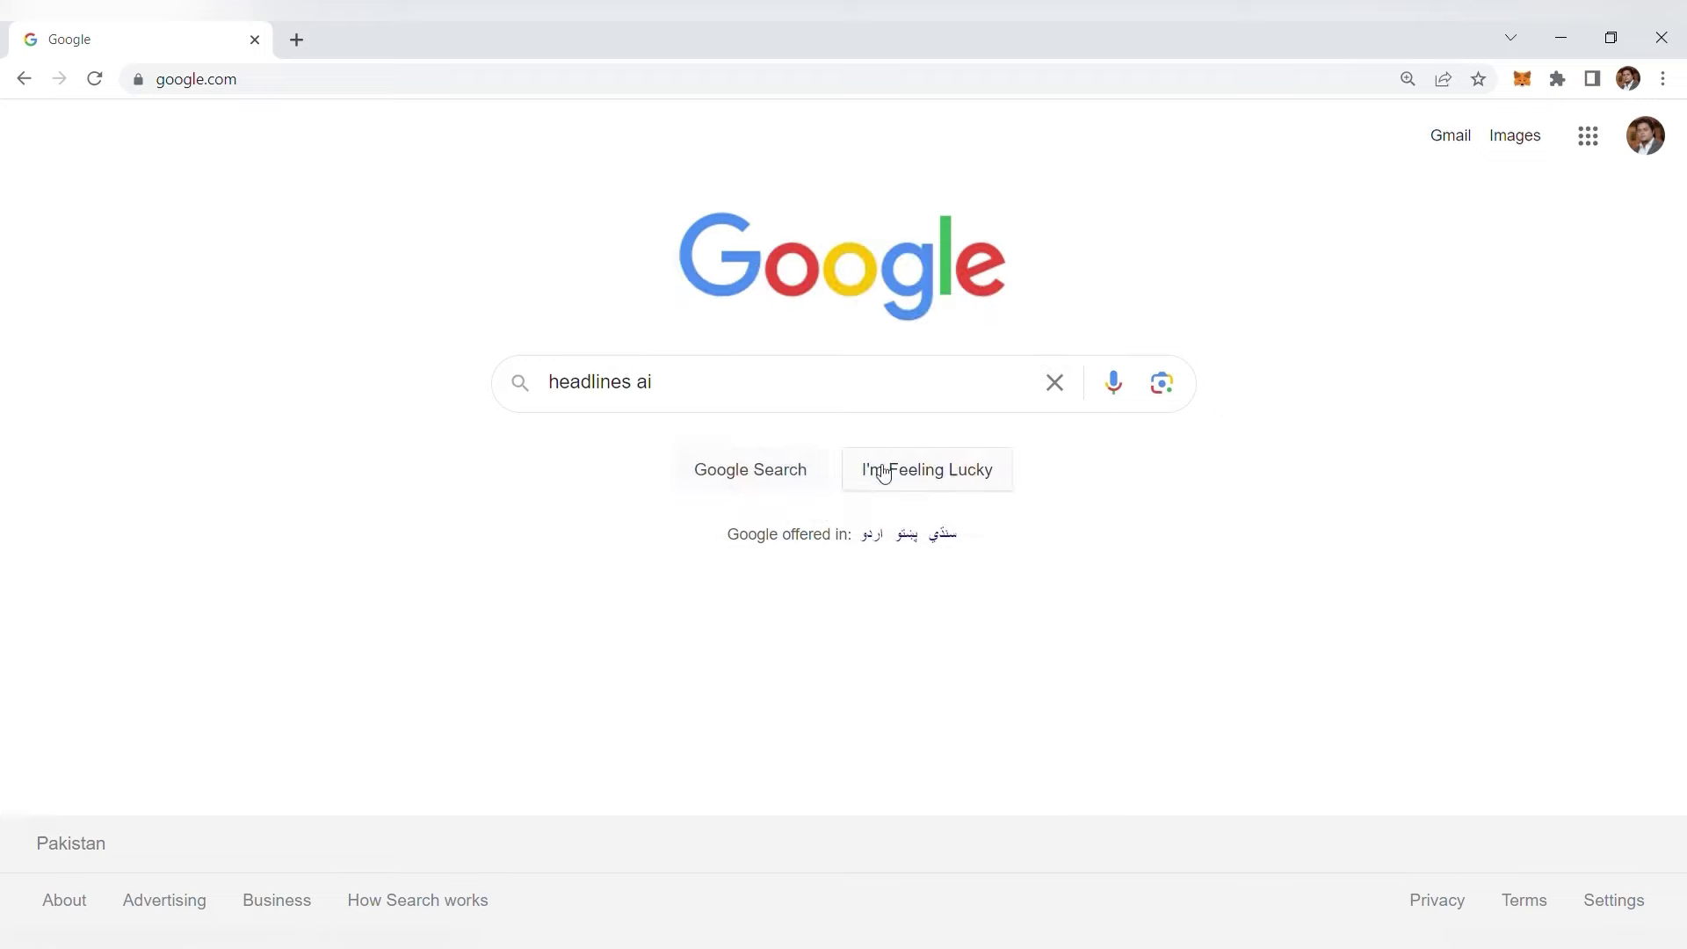
- Find the HeadlinesAI site through a Google search for "headlines ai" and start its free headline generator
left_click(700, 392)
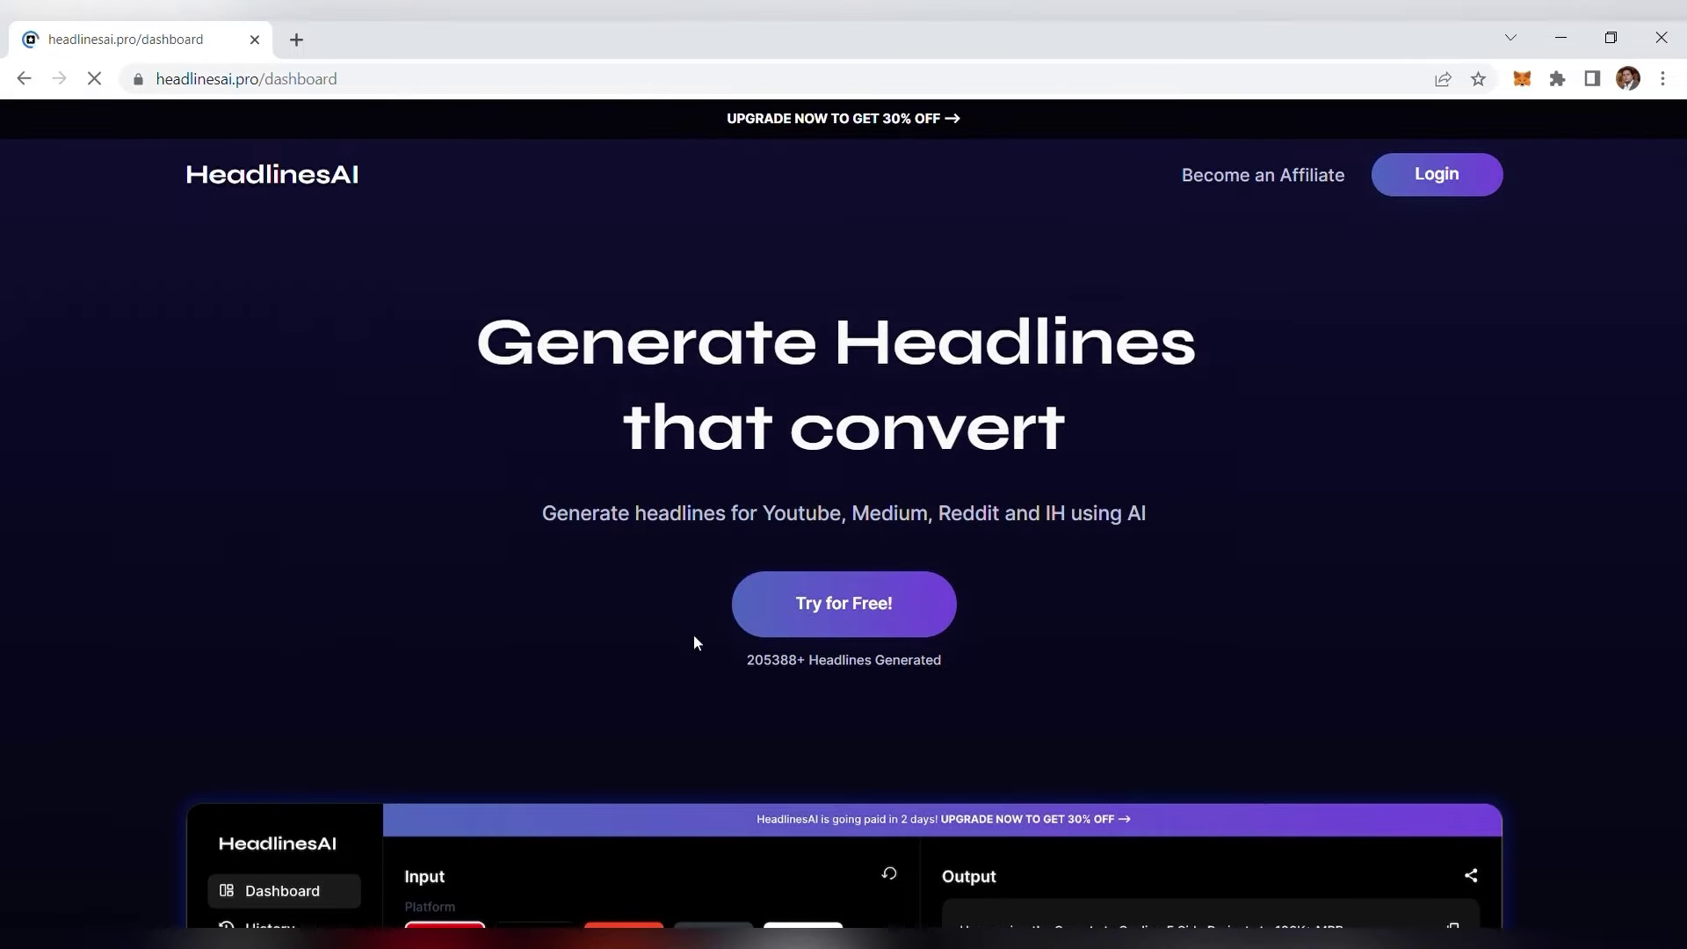
scroll(693, 635, "down", 3)
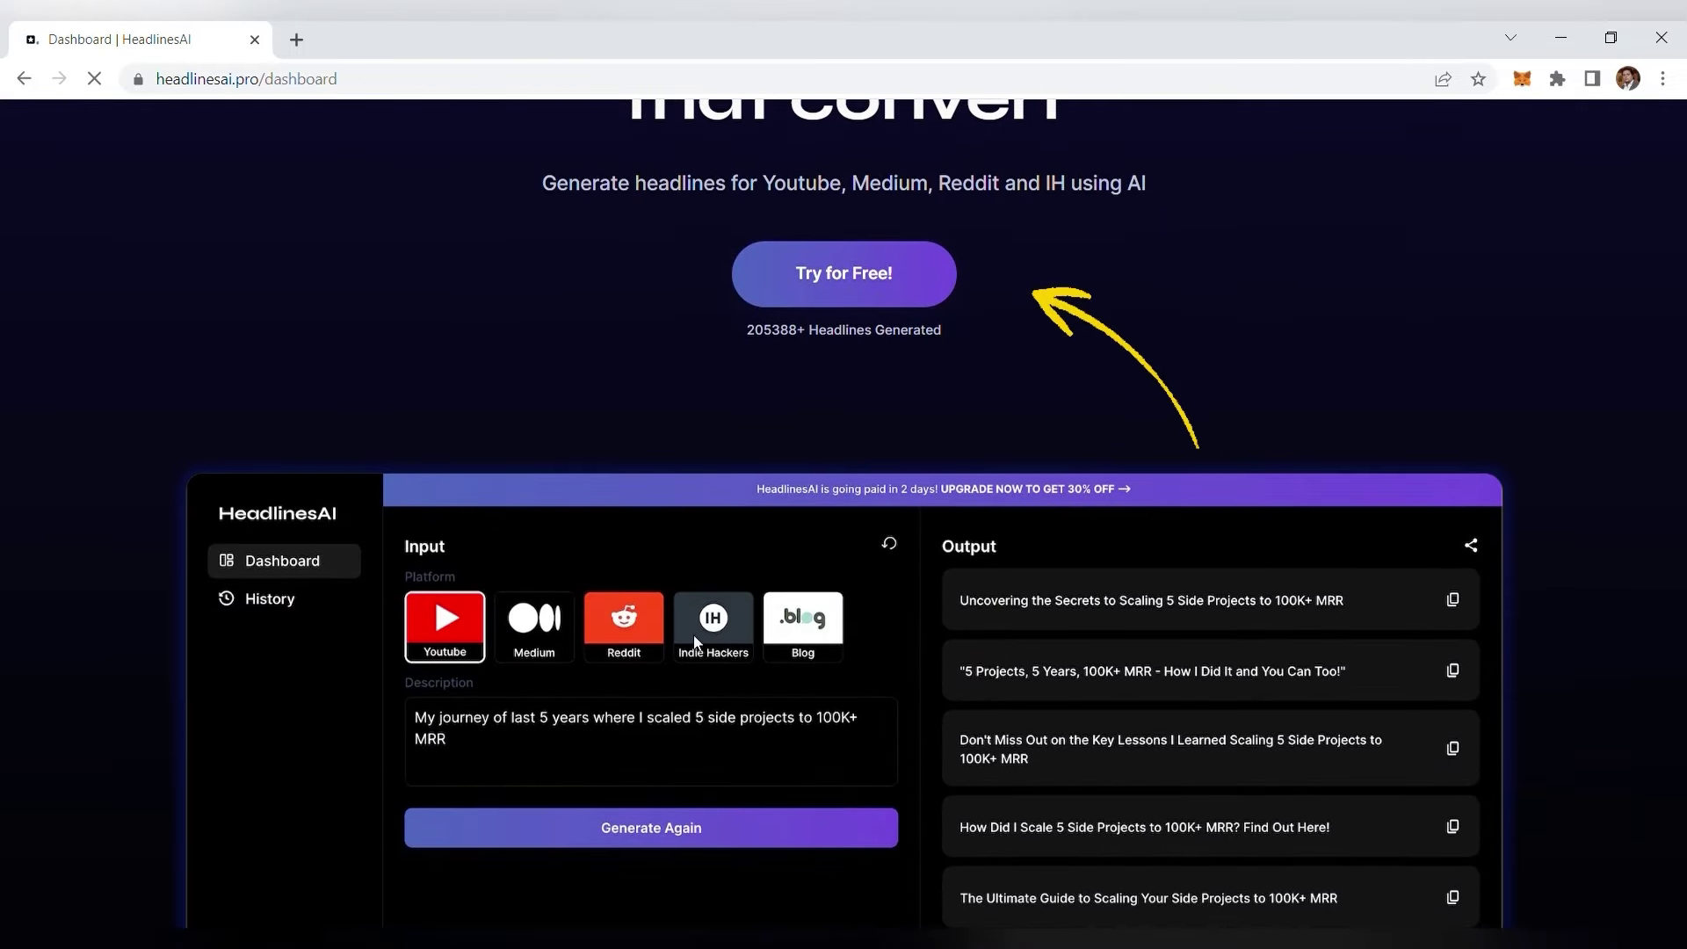
left_click(856, 273)
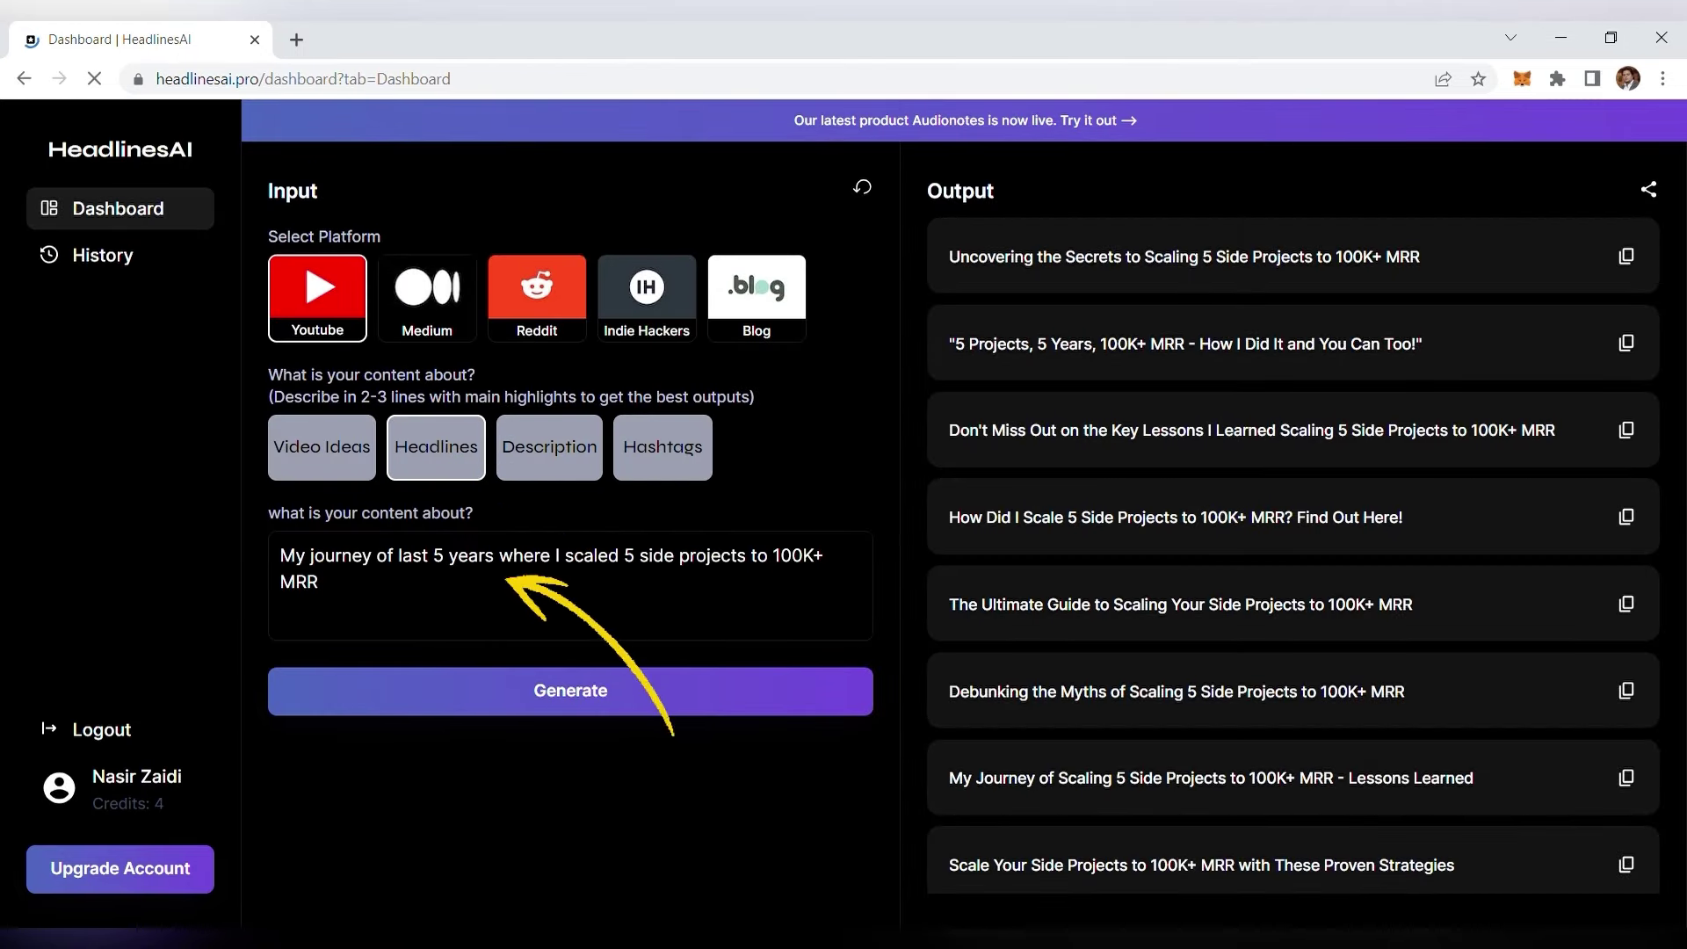
- Replace the sample content description with "how to make Ai thumbnail", generate YouTube headlines from it, and look through the suggestions
left_click_drag(319, 583, 286, 563)
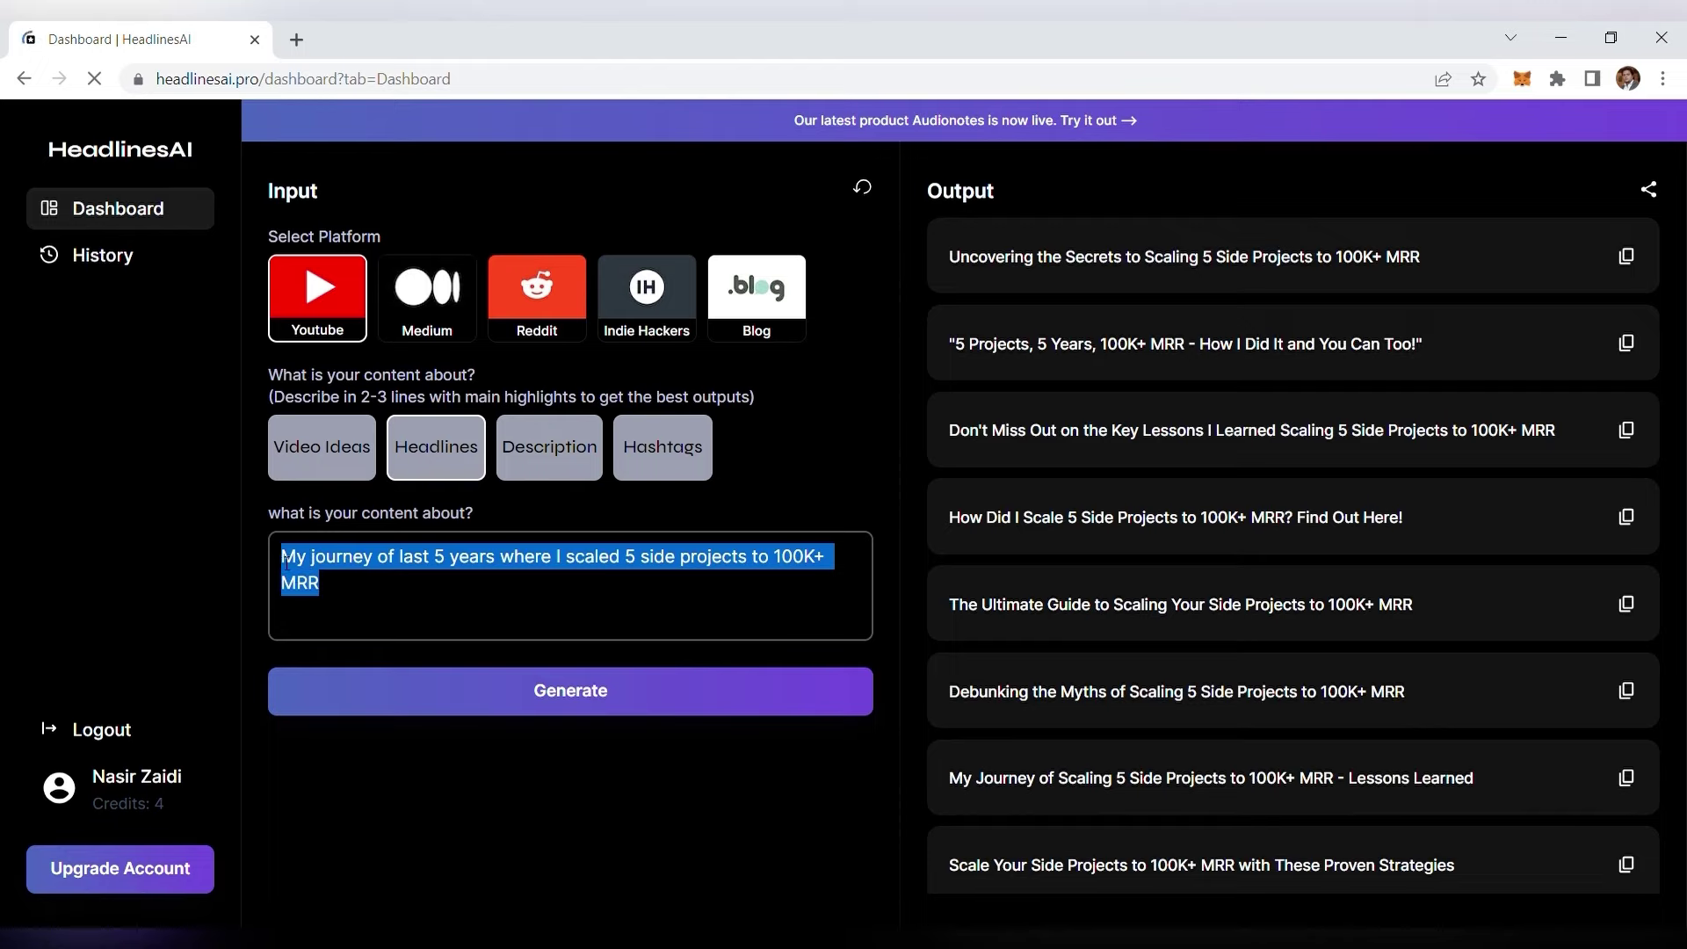
type("how to make Ai thumbnail")
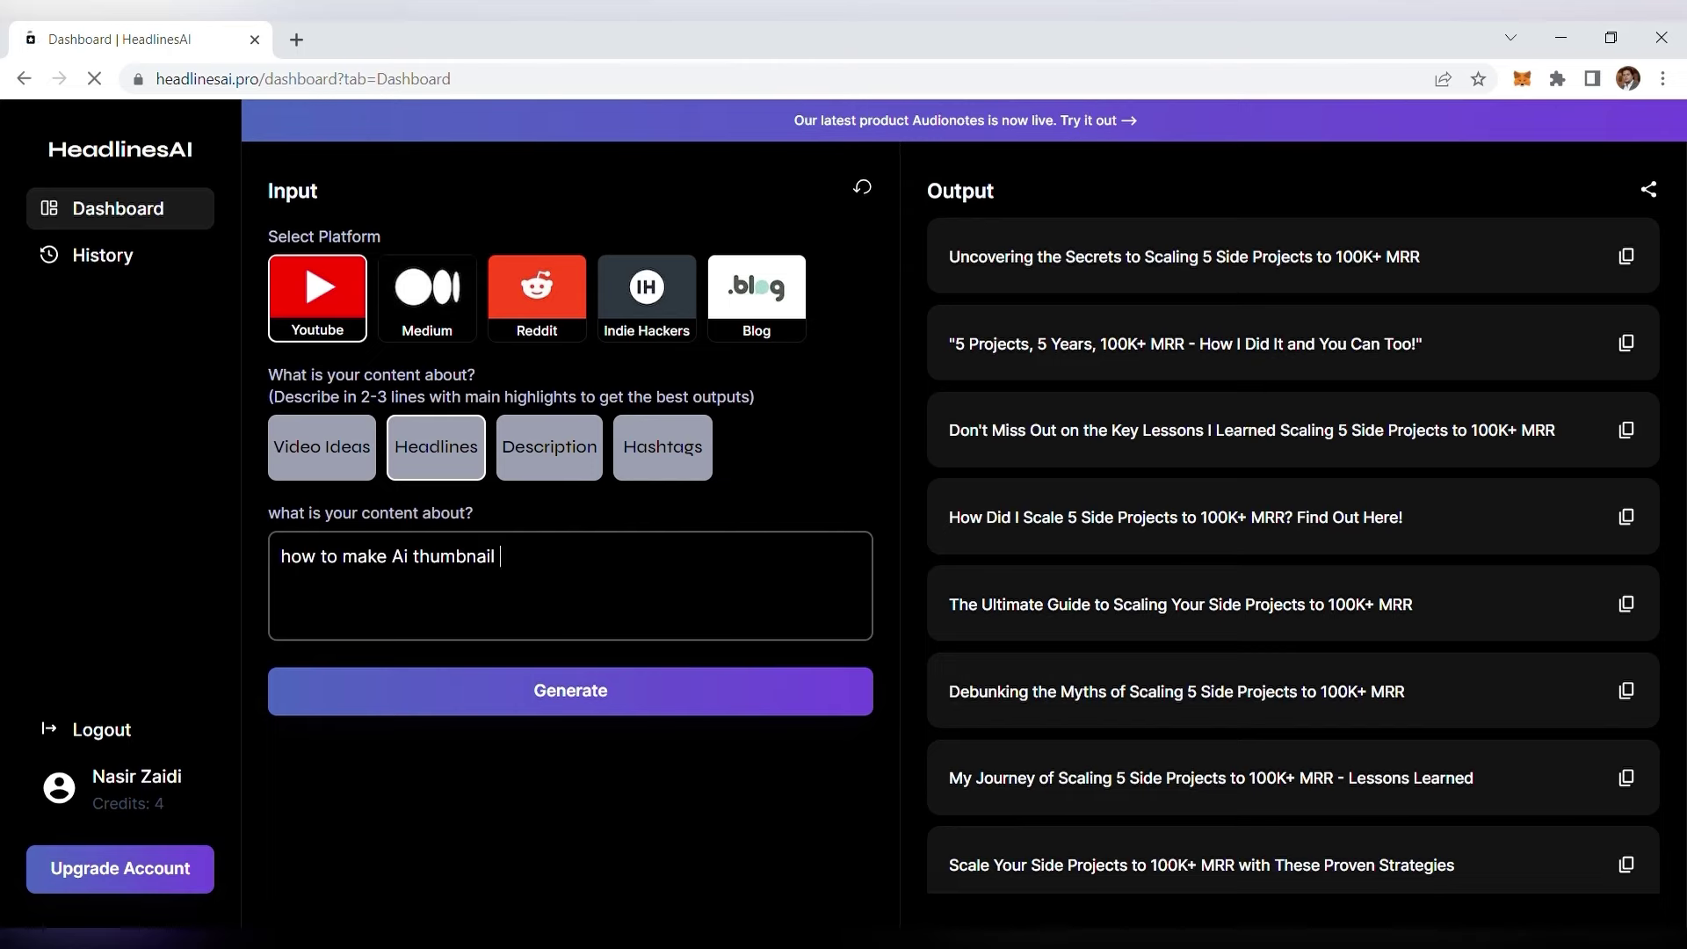
left_click(576, 702)
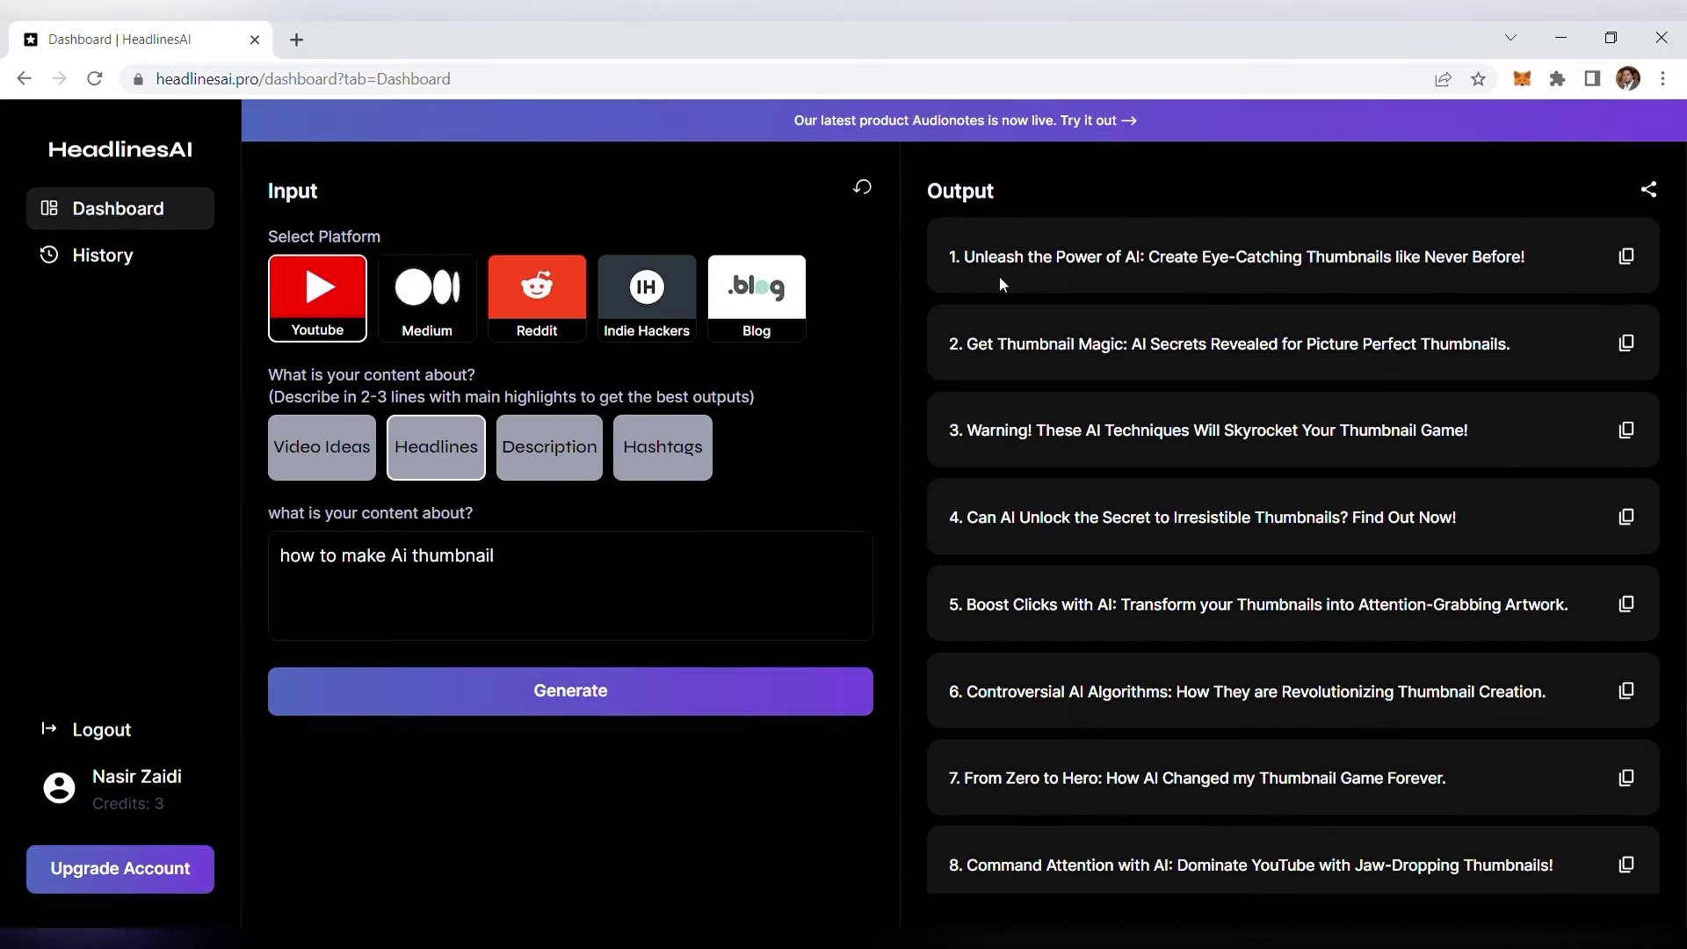
scroll(1010, 313, "down", 2)
scroll(686, 368, "up", 3)
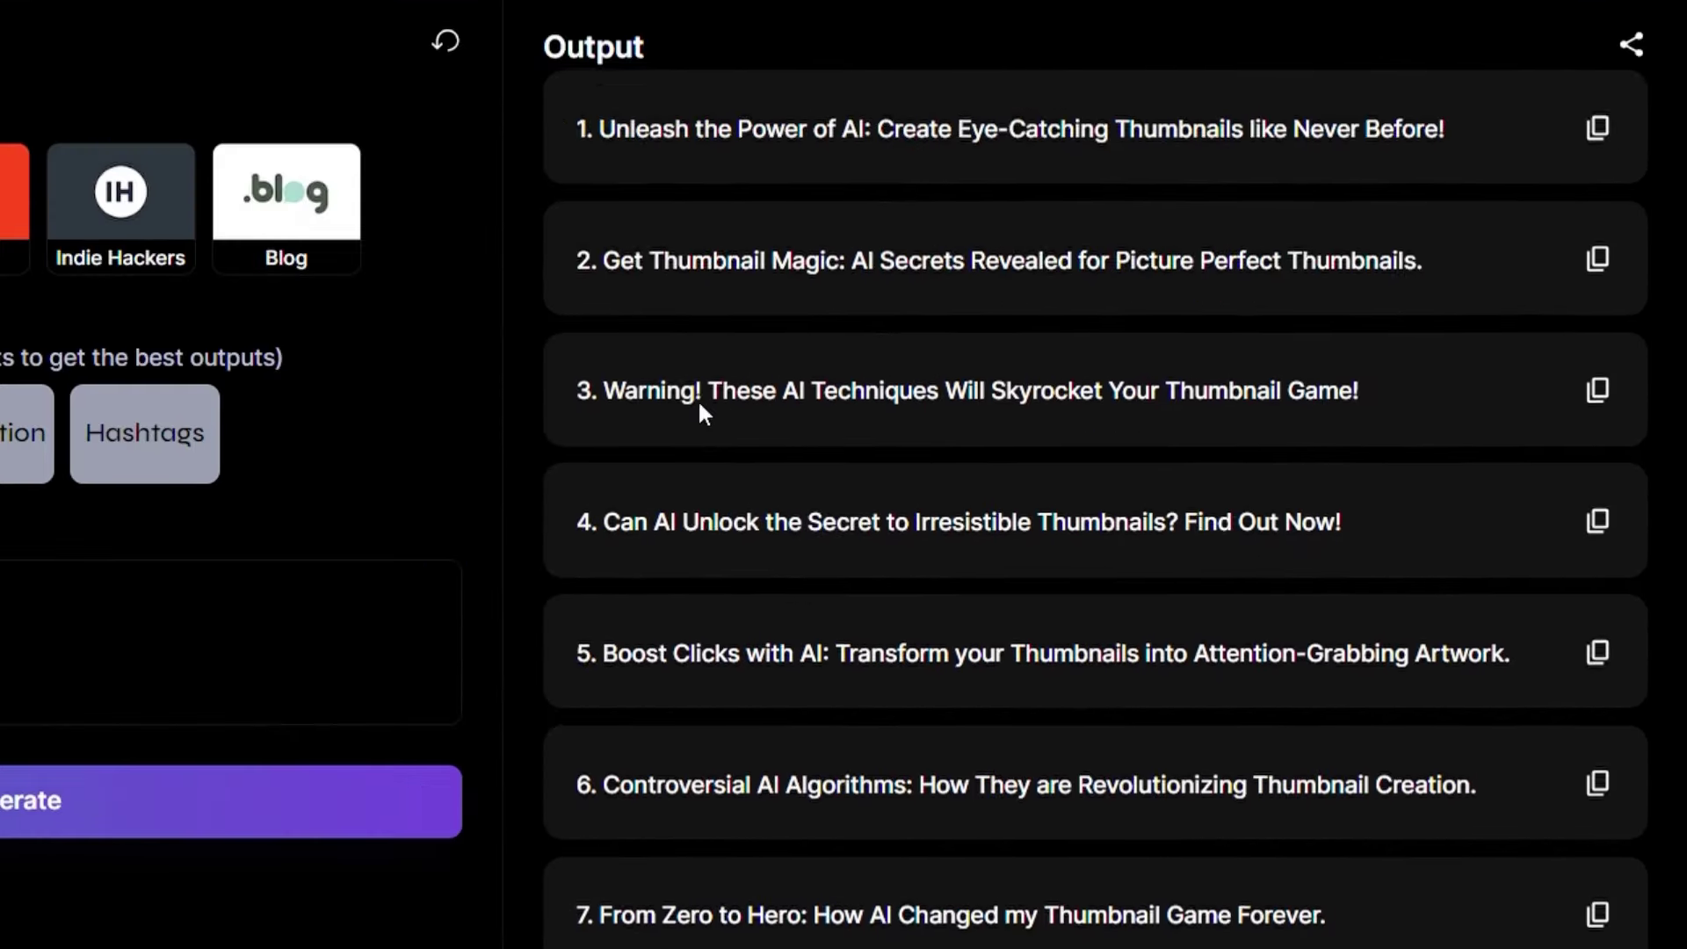